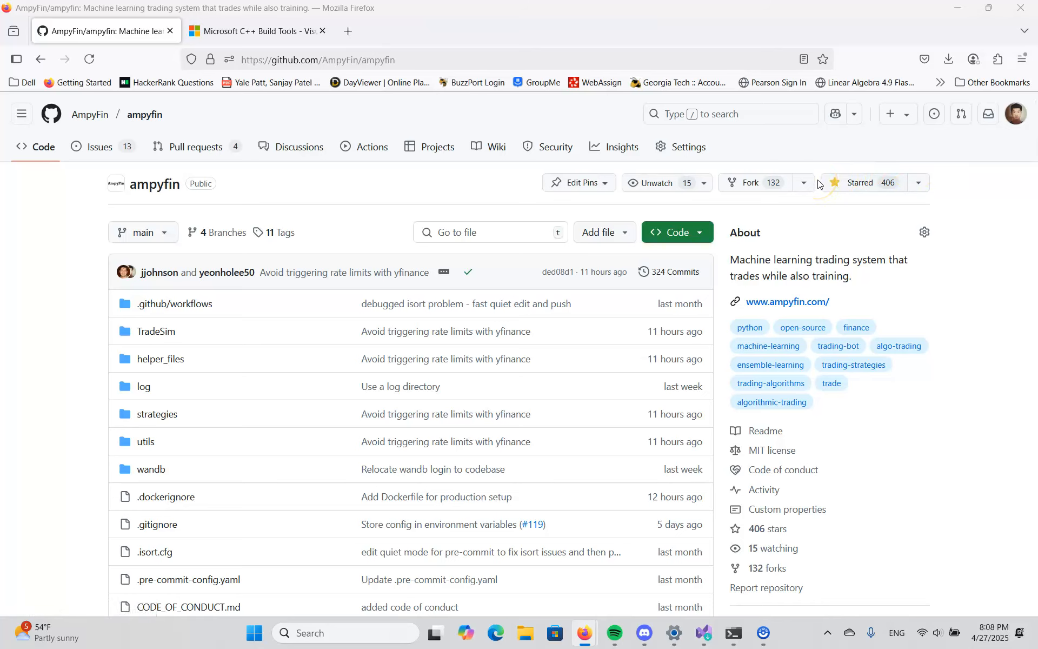
click(1015, 121)
click(1016, 115)
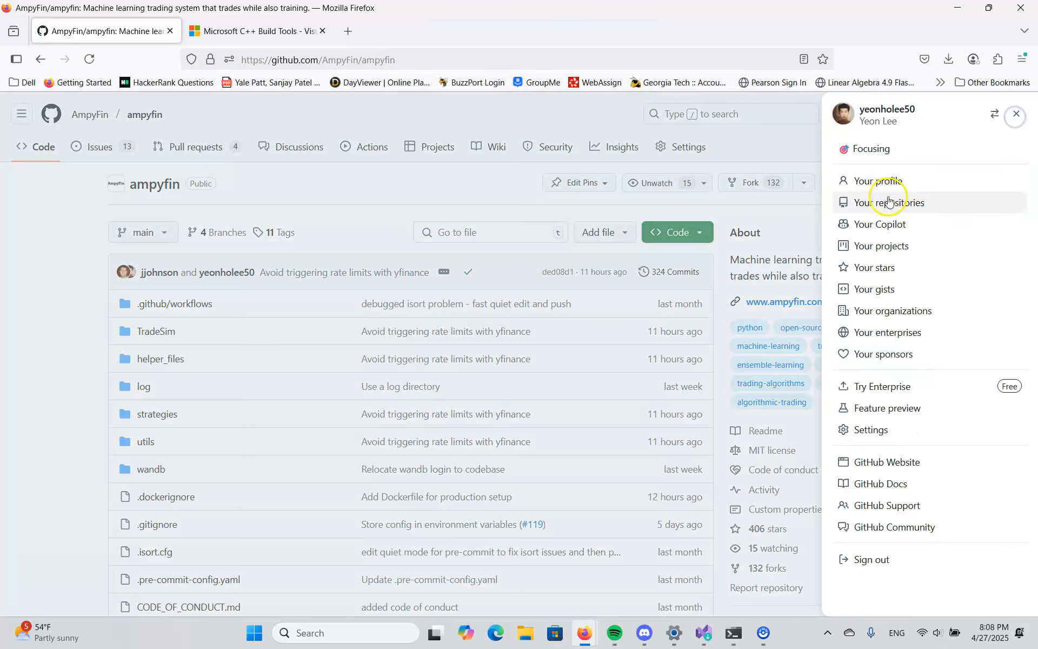
click(720, 217)
- Open the existing personal fork of the ampyfin repository and copy its HTTPS clone URL
click(804, 183)
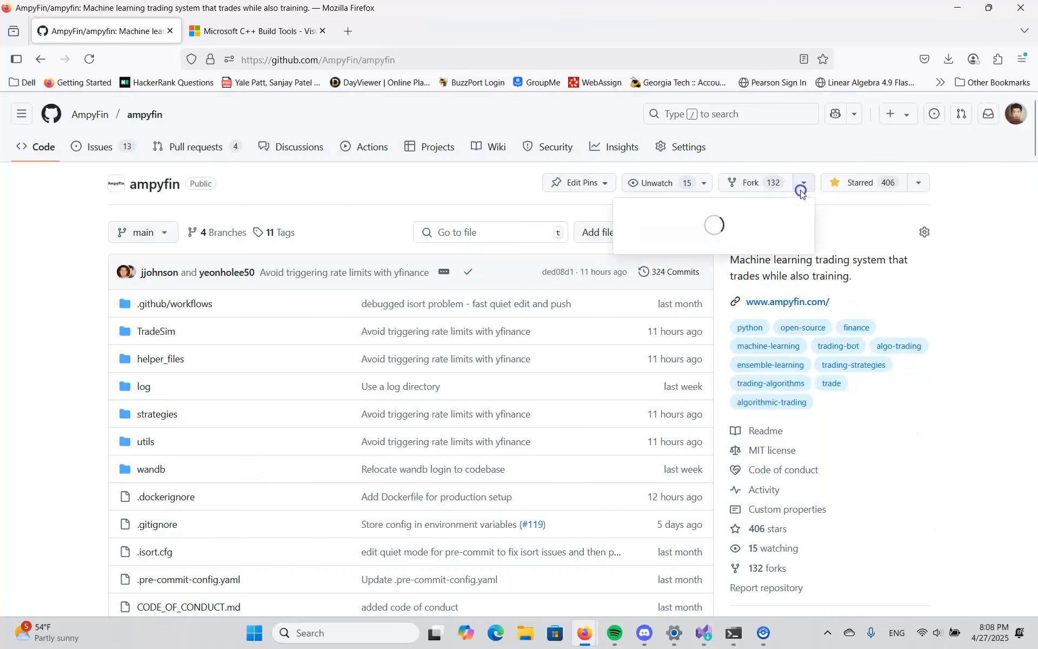
click(682, 232)
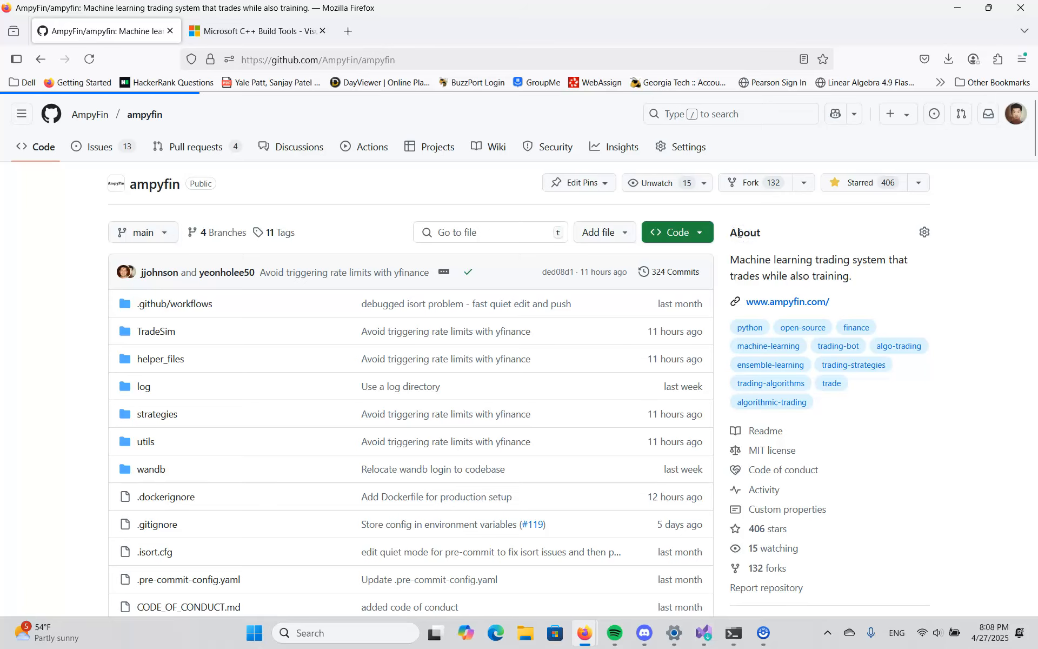
click(702, 246)
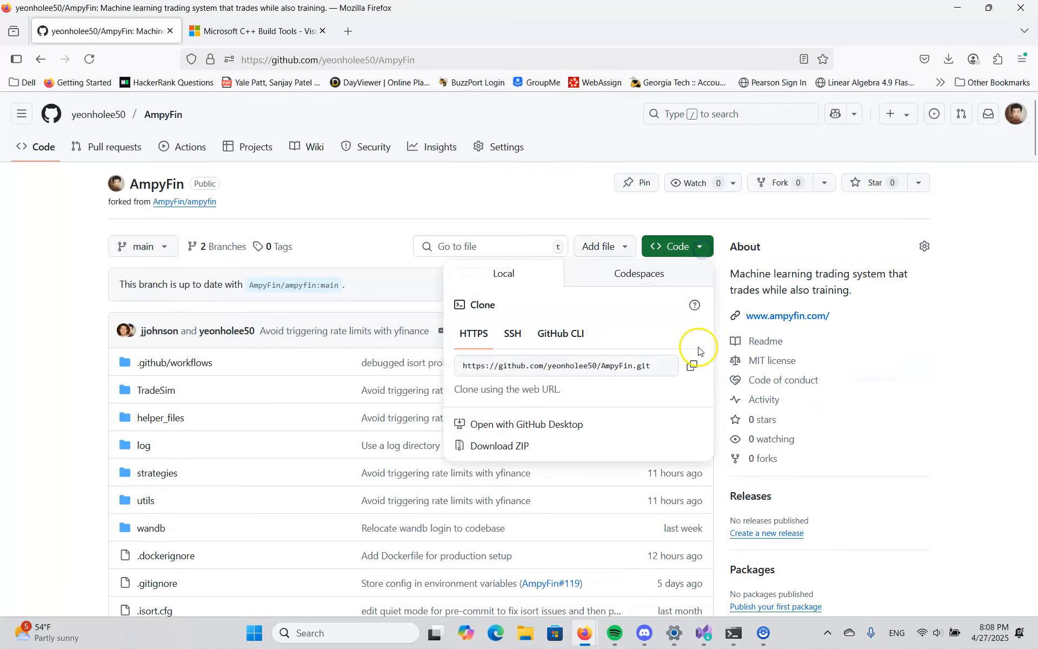
click(696, 361)
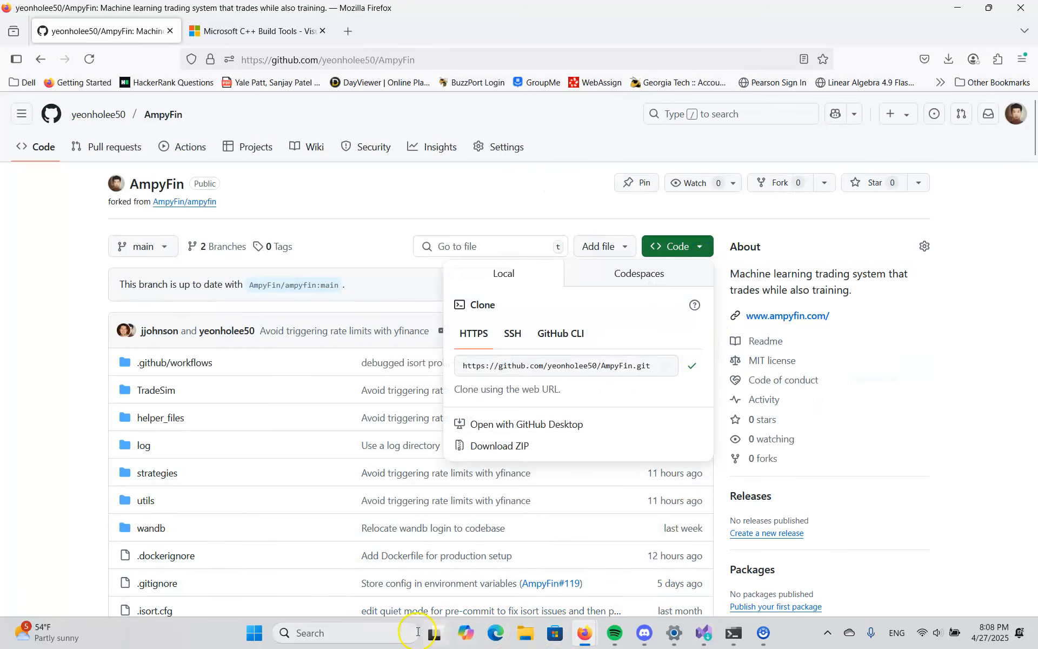
- Launch Cursor and open a new empty window in it
click(388, 634)
text(cursor)
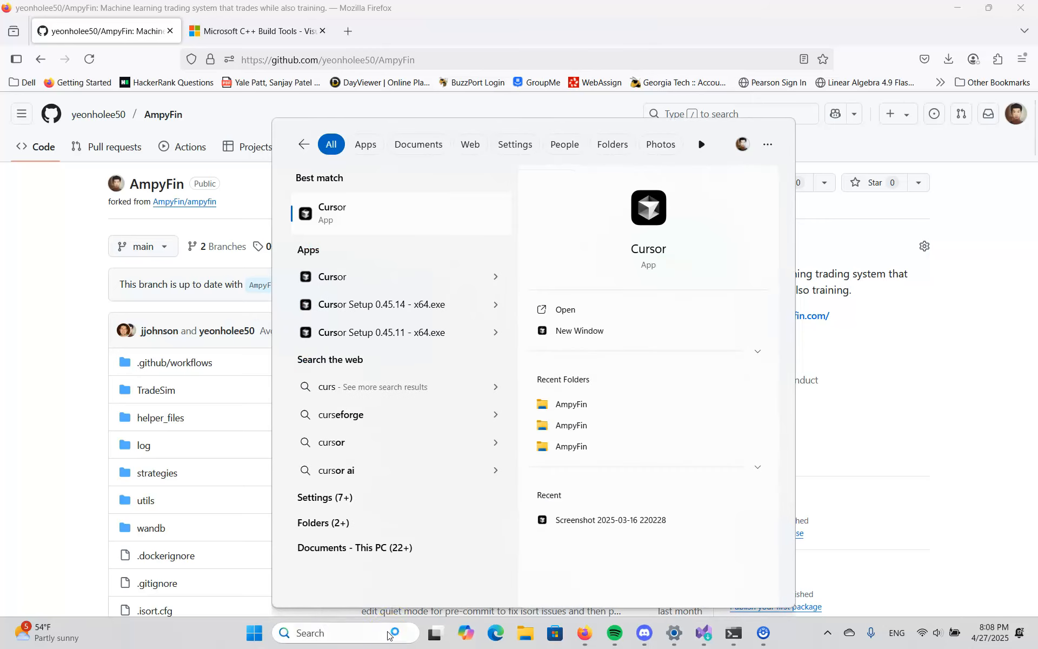
key(Return)
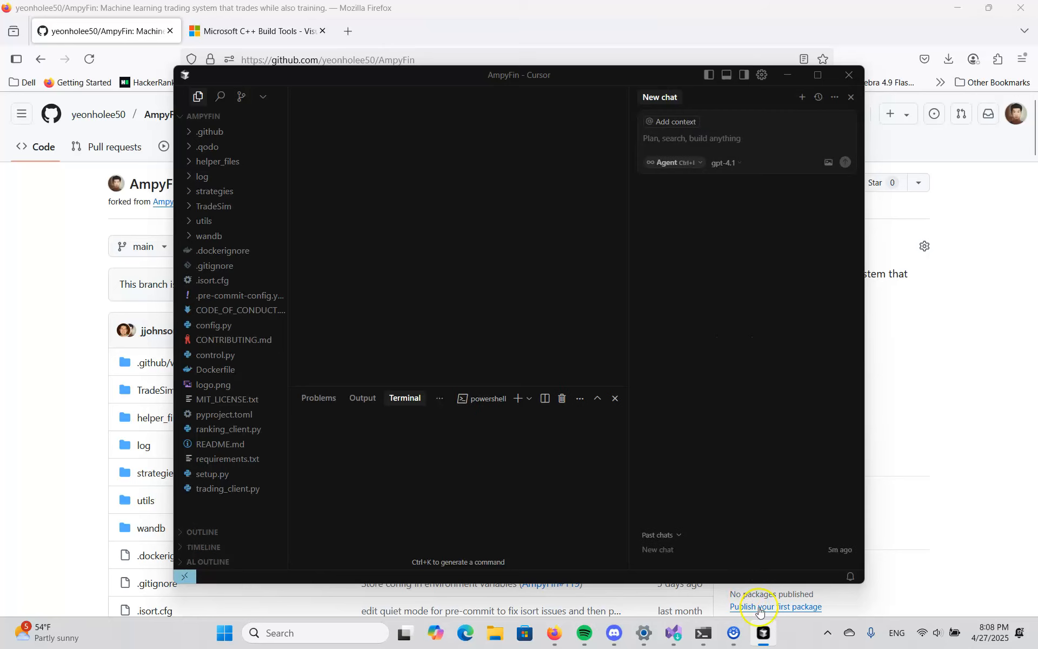
right_click(755, 642)
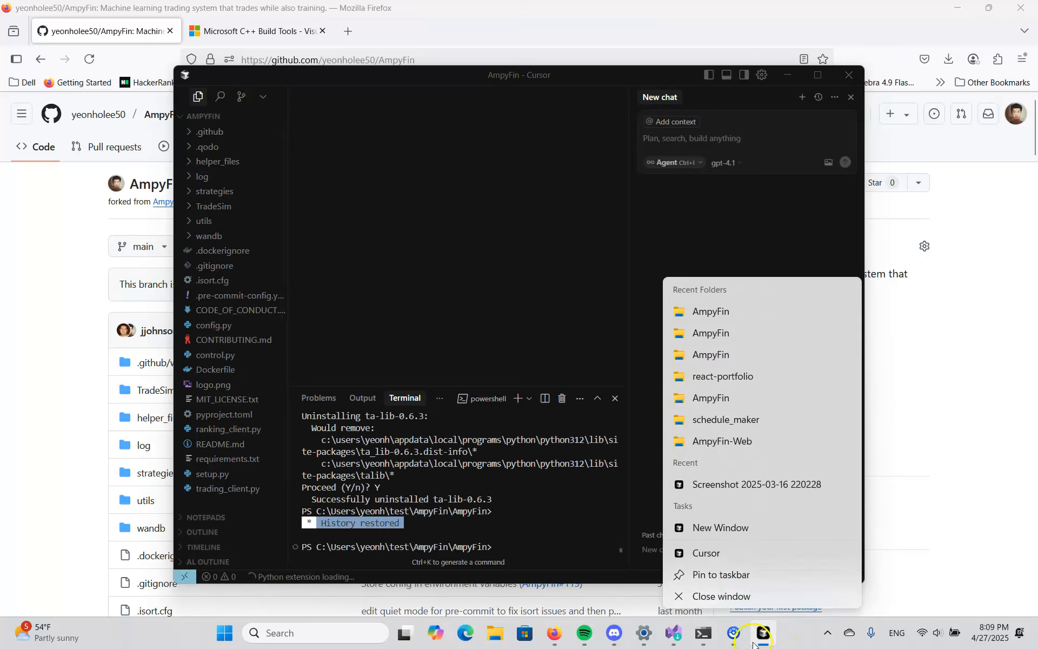
click(721, 526)
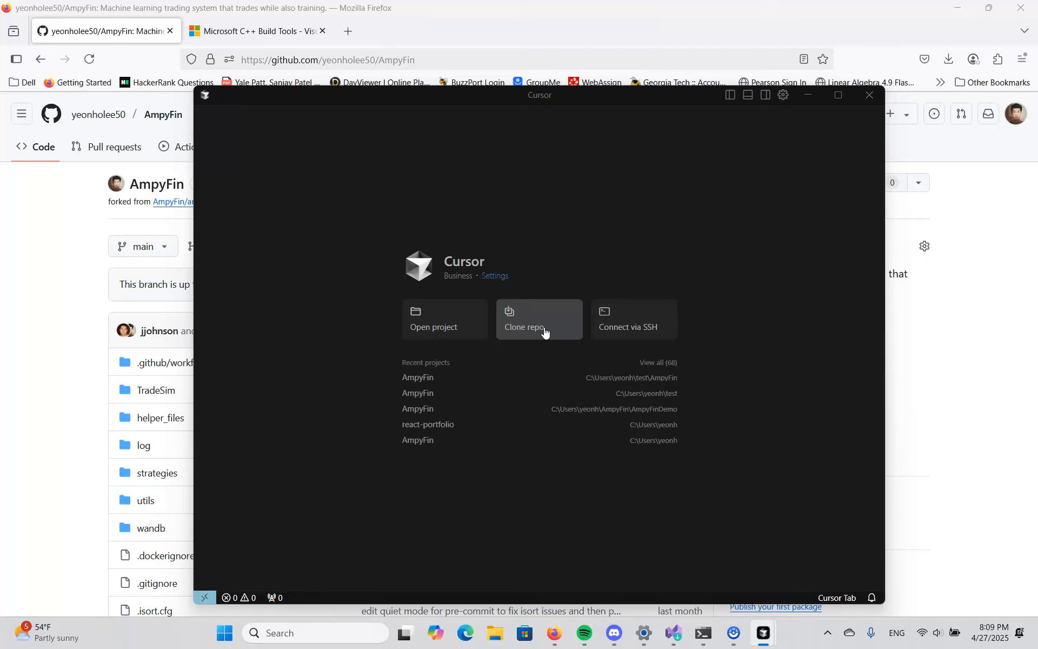
- Start cloning a repository from the copied AmpyFin URL and browse to the test folder as the destination
key(ctrl+v)
key(Return)
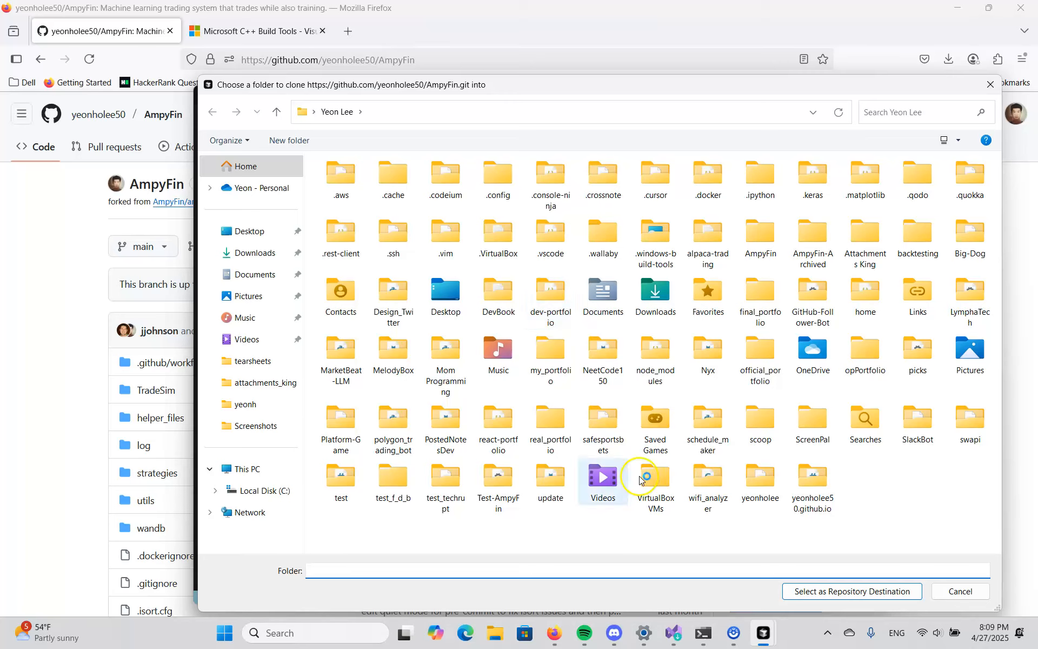
double_click(330, 476)
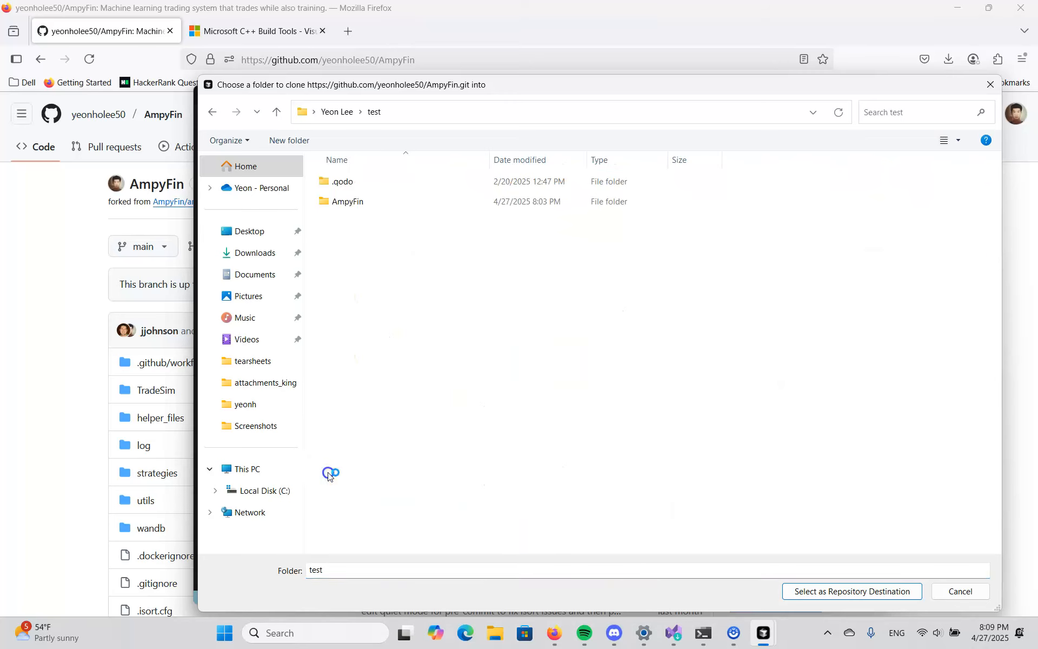
- Delete the old AmpyFin folder inside test, closing the Cursor window that has it open
click(414, 203)
key(Delete)
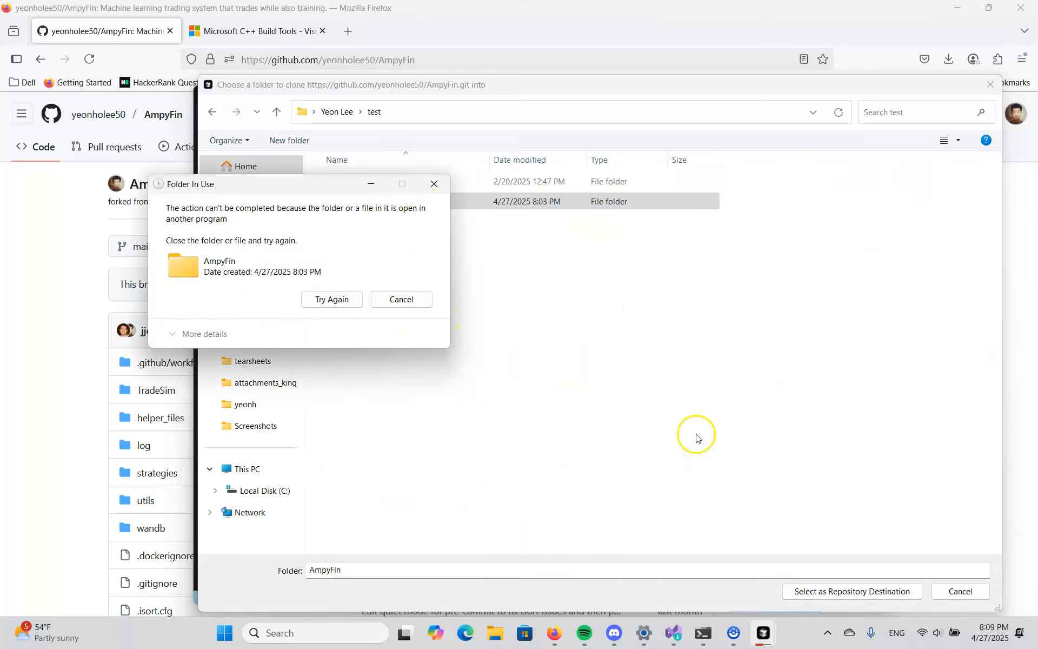
click(763, 632)
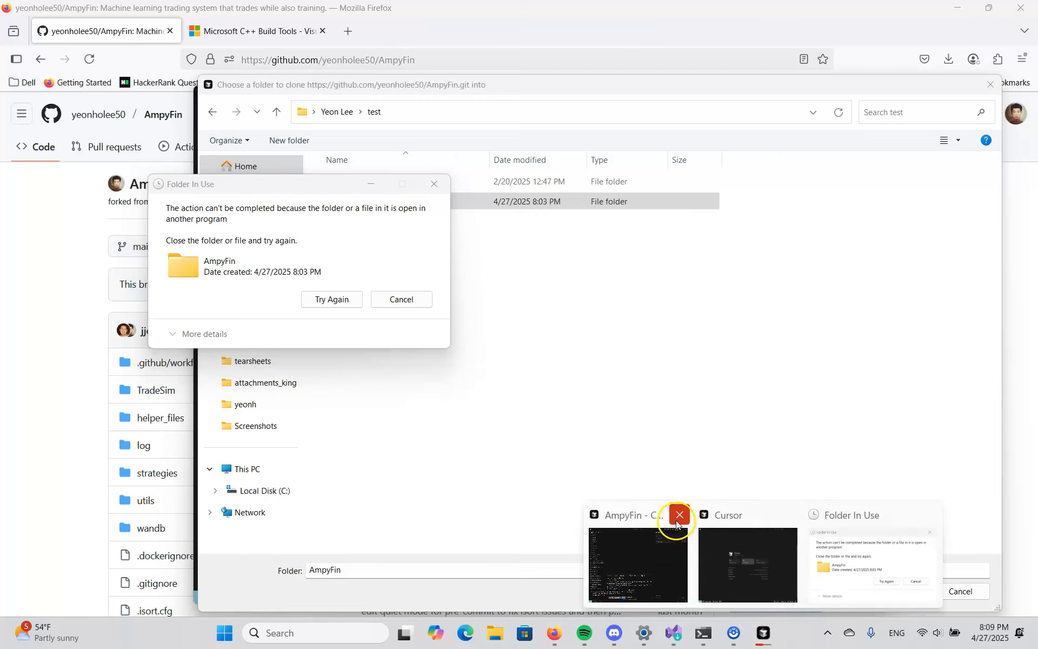
click(680, 514)
click(311, 298)
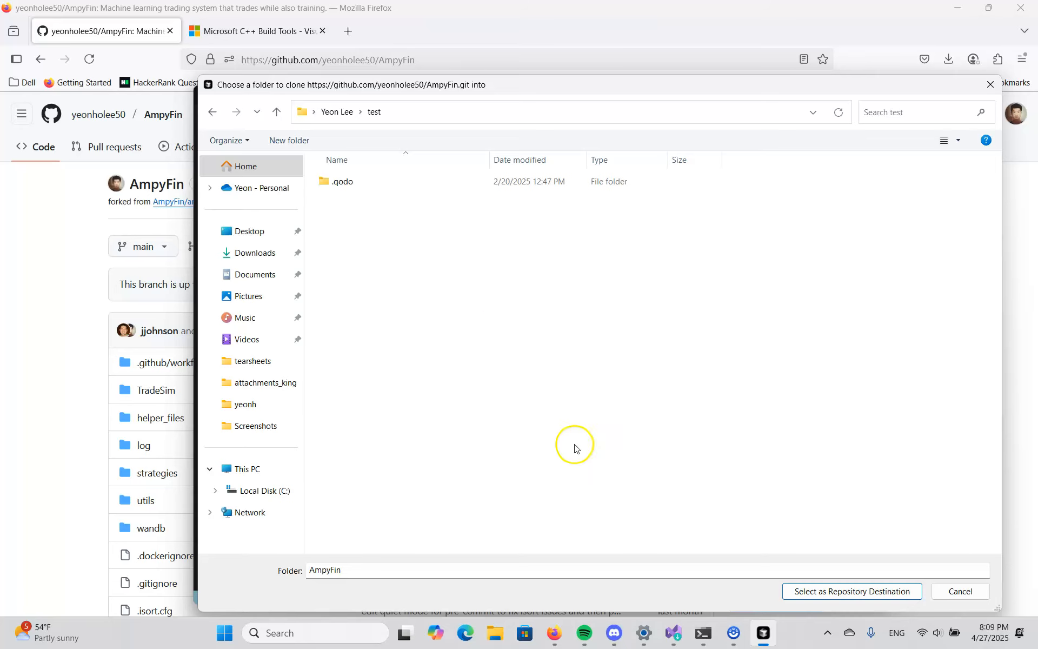
- Clone the repository into the test folder and open the cloned project with a terminal ready for commands
click(822, 591)
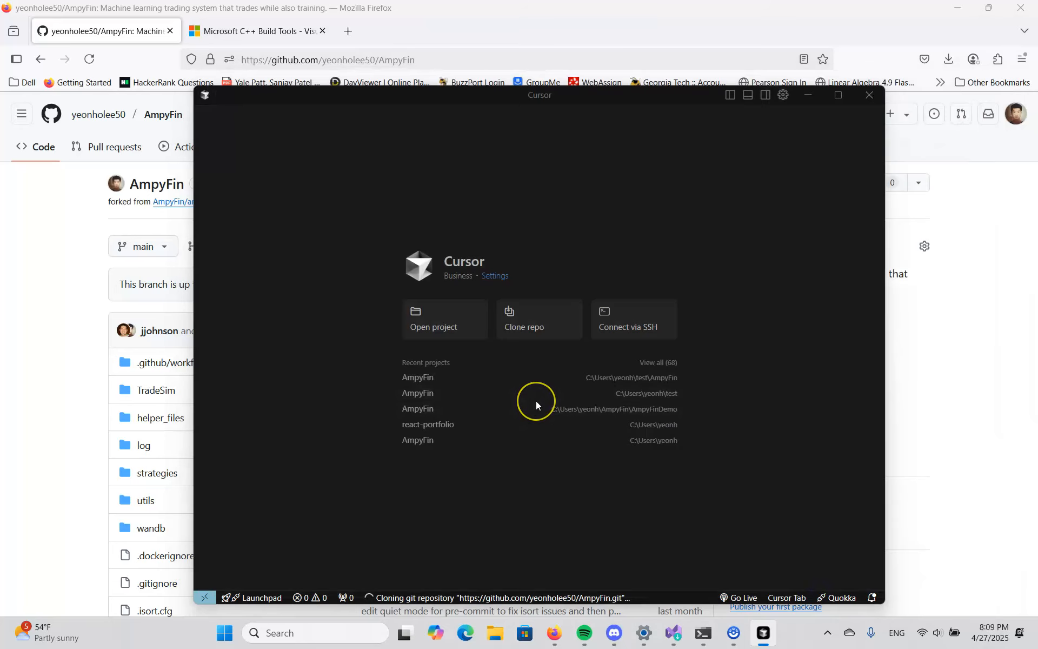
click(446, 309)
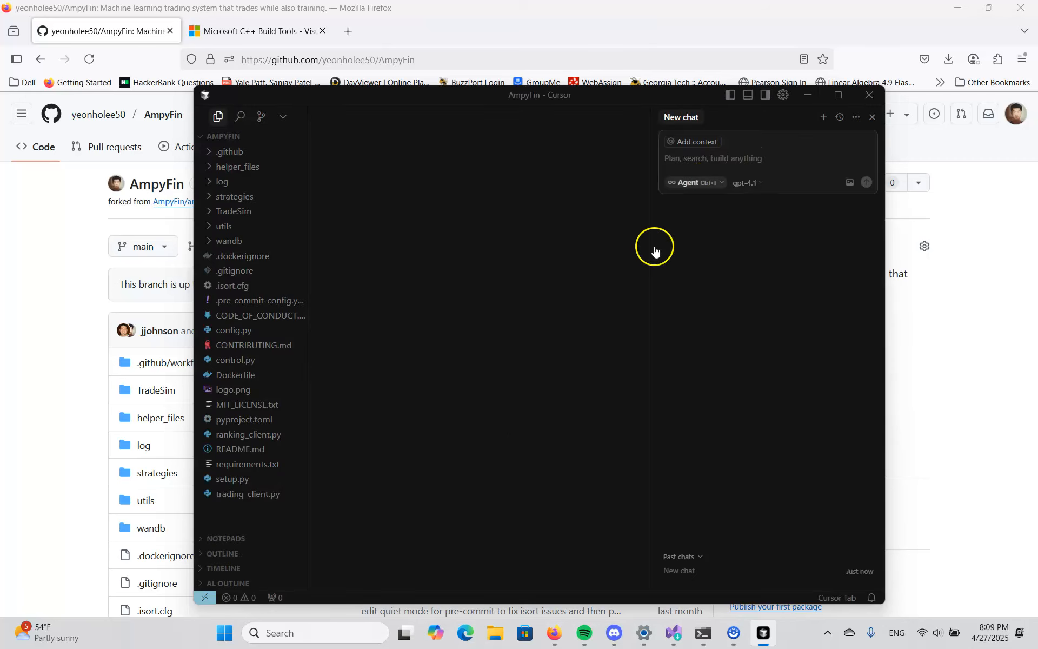
click(746, 95)
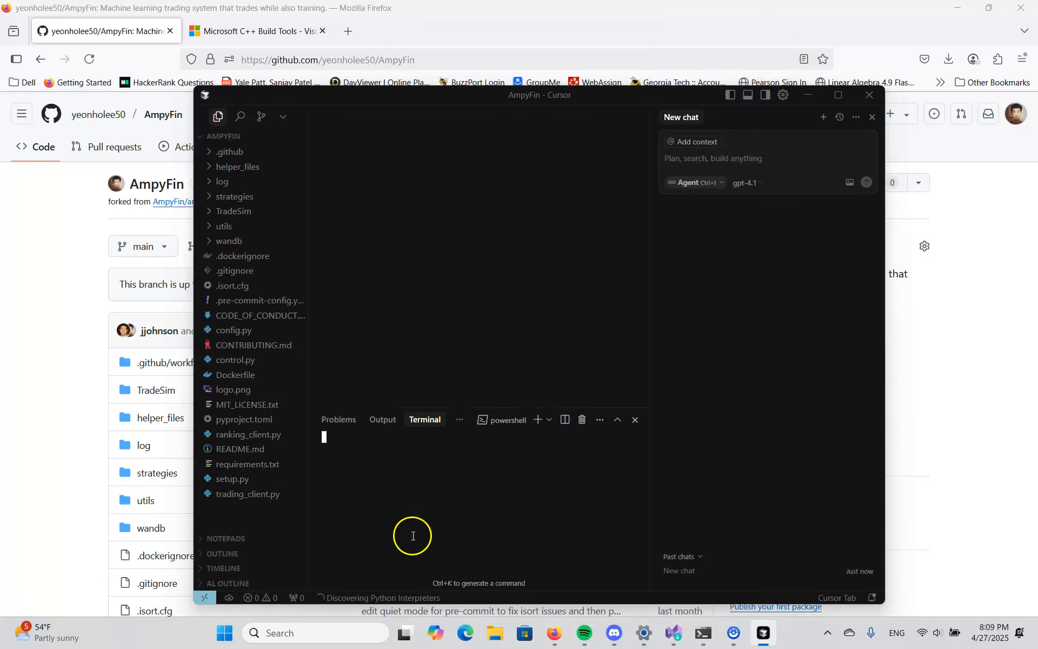
click(438, 496)
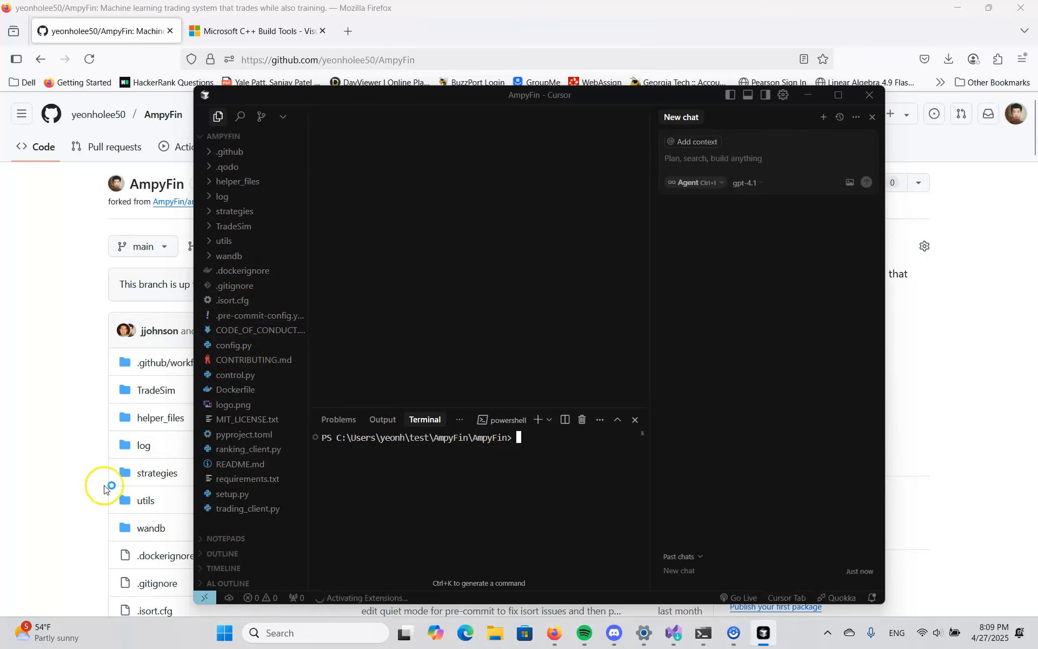
- Review the installation prerequisites and setup steps in the fork's README on GitHub
click(93, 453)
scroll(191, 487, down, 15)
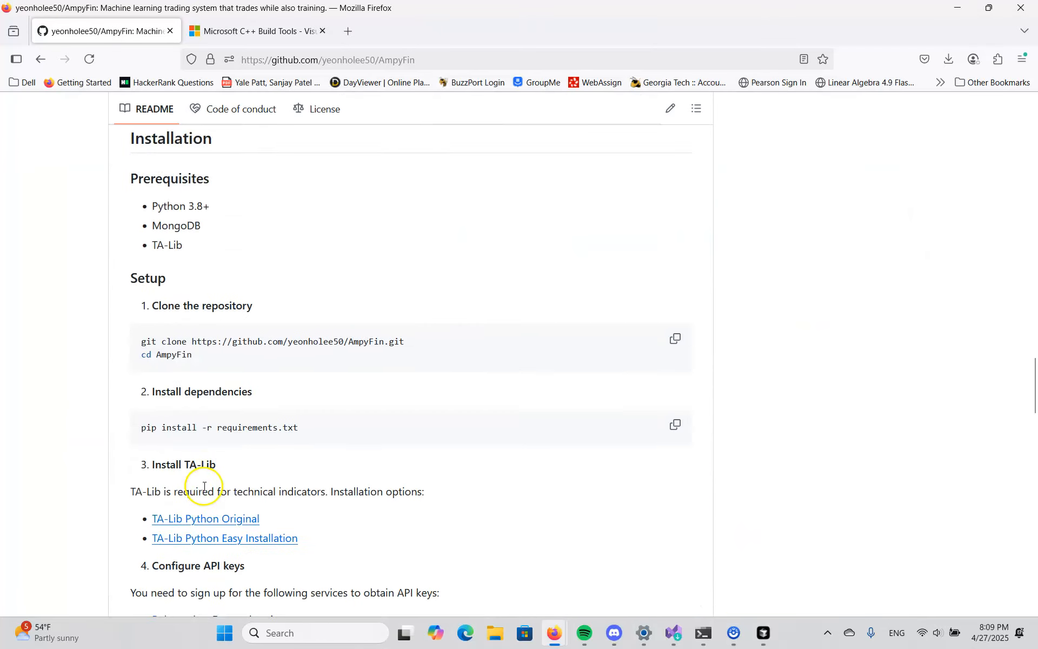
scroll(204, 486, down, 3)
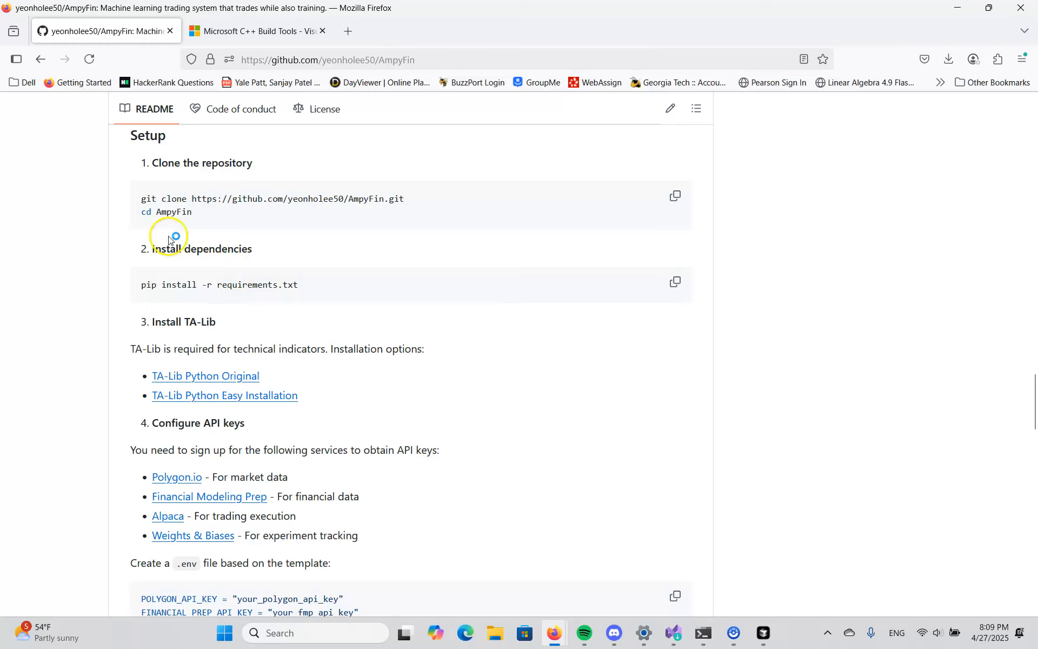
click(763, 640)
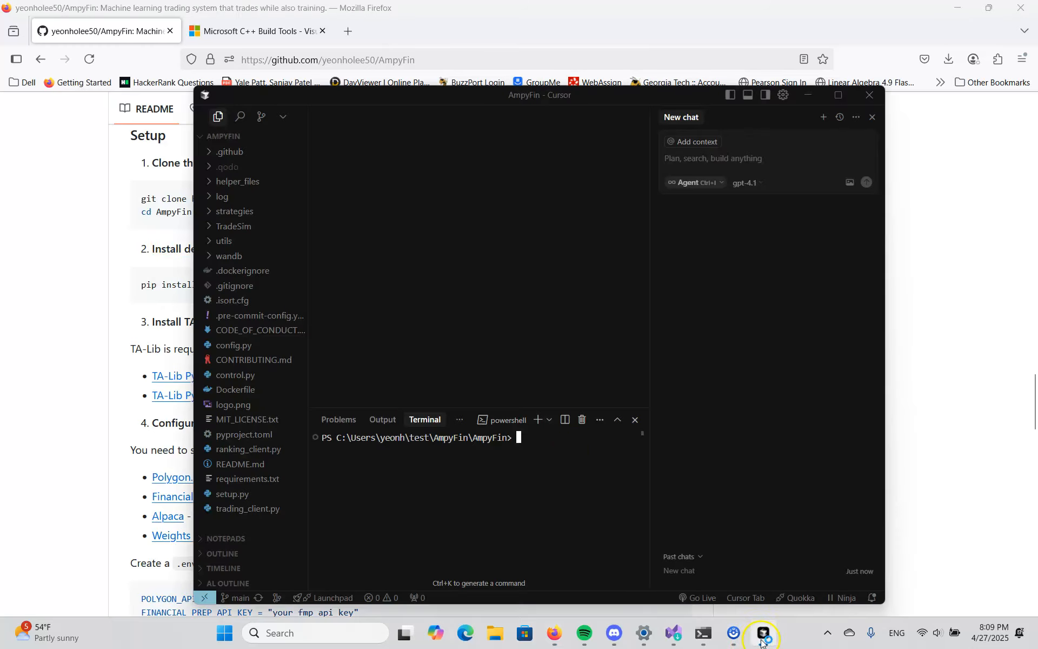
click(102, 333)
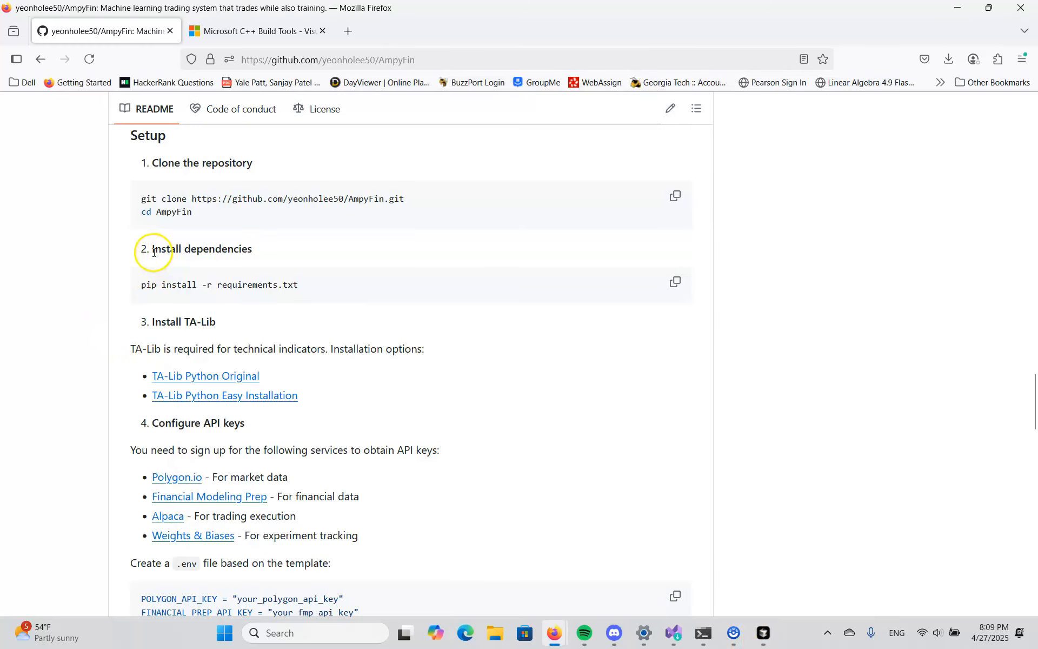
click(761, 643)
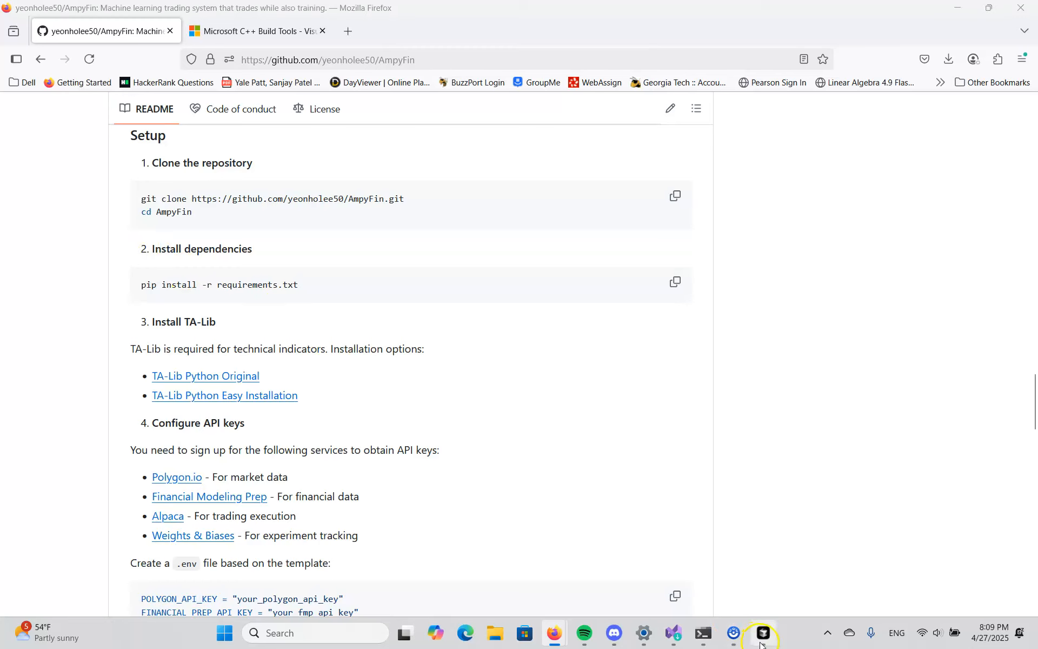
click(517, 439)
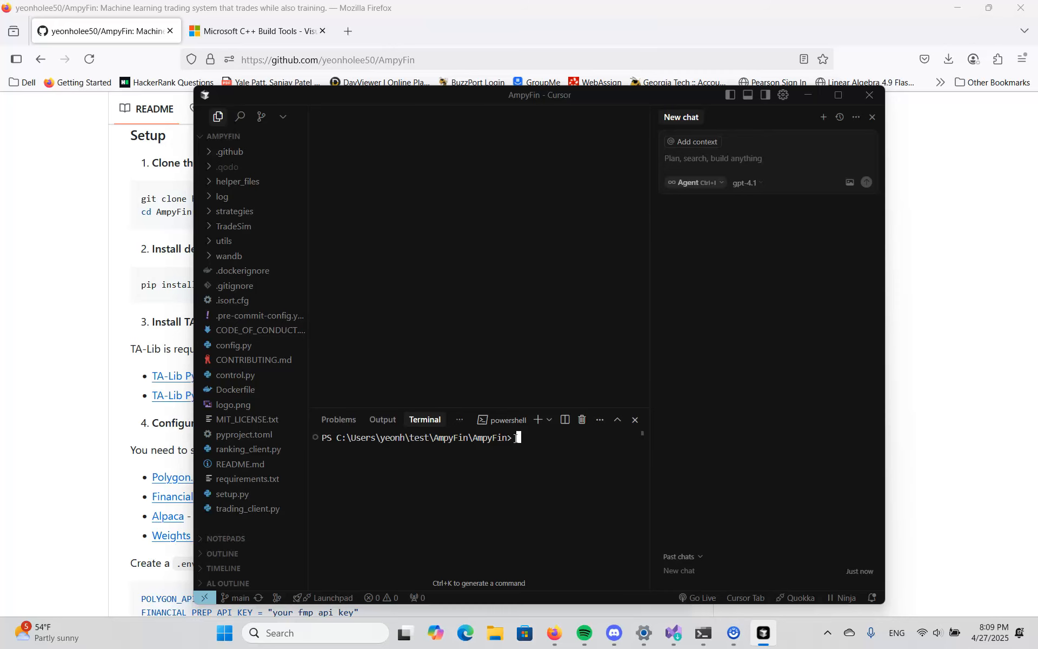
- Copy the dependency installation command from the README and run pip install -r requirements.txt in the project's terminal
click(104, 267)
click(674, 285)
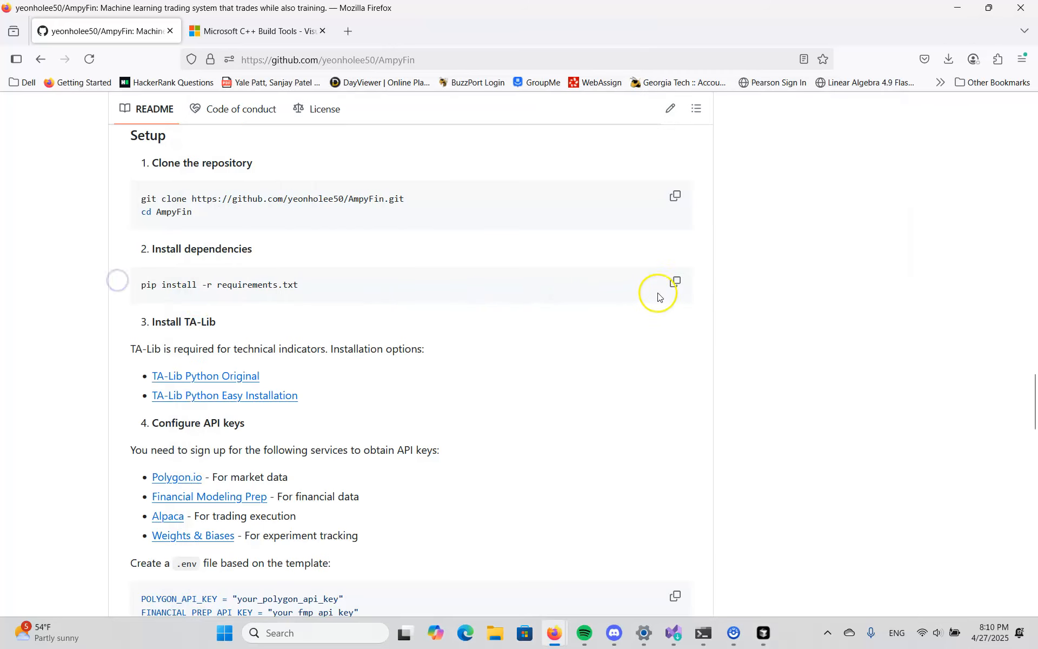
click(763, 633)
click(496, 450)
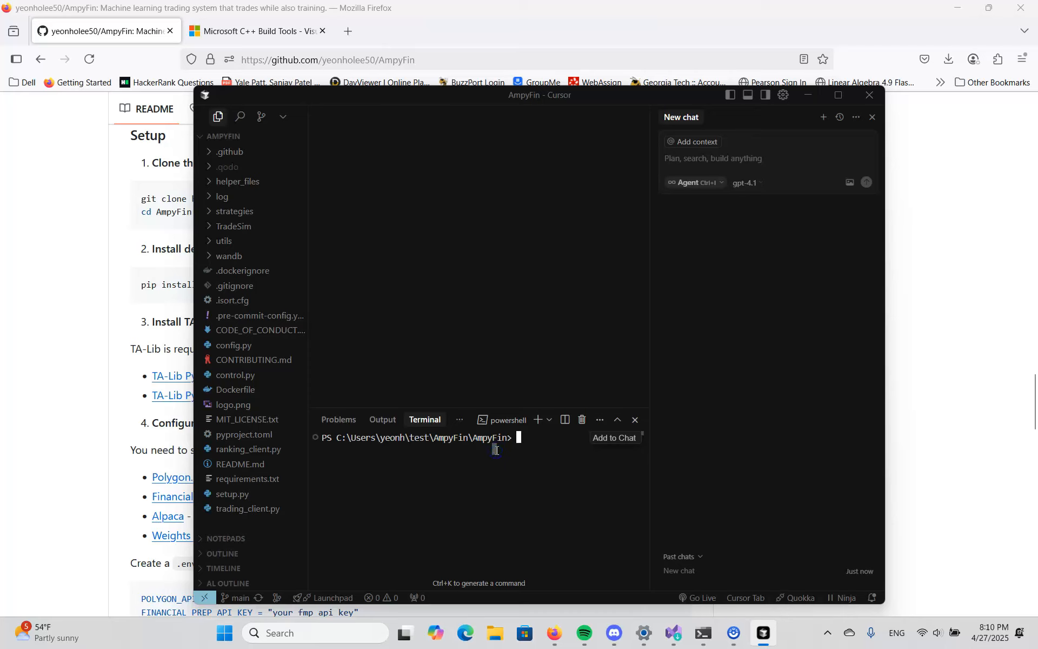
key(ctrl+v)
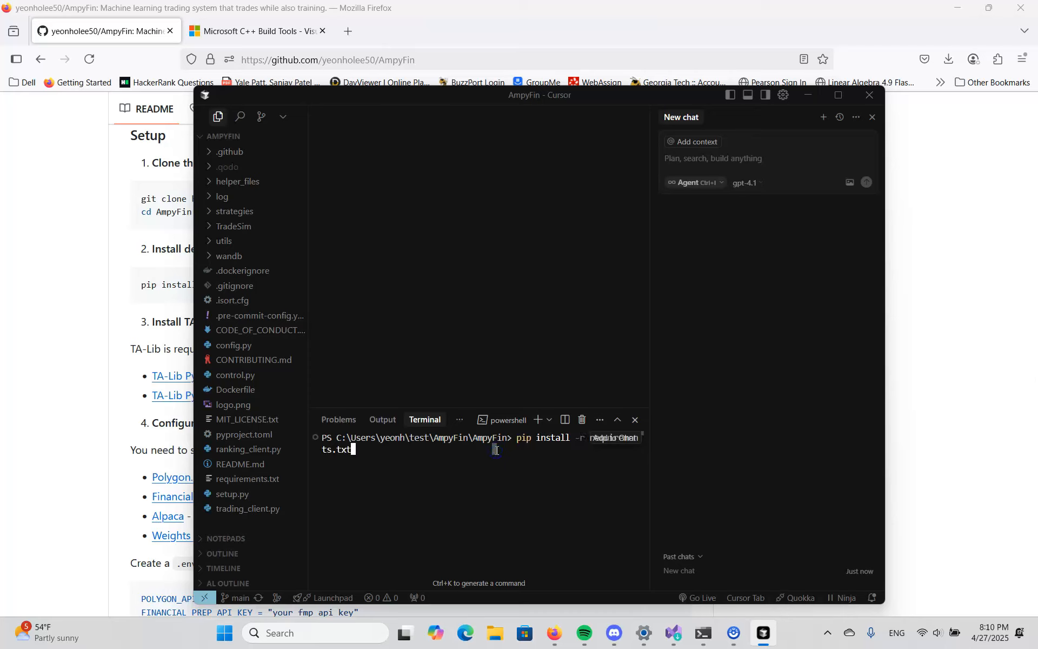
key(Return)
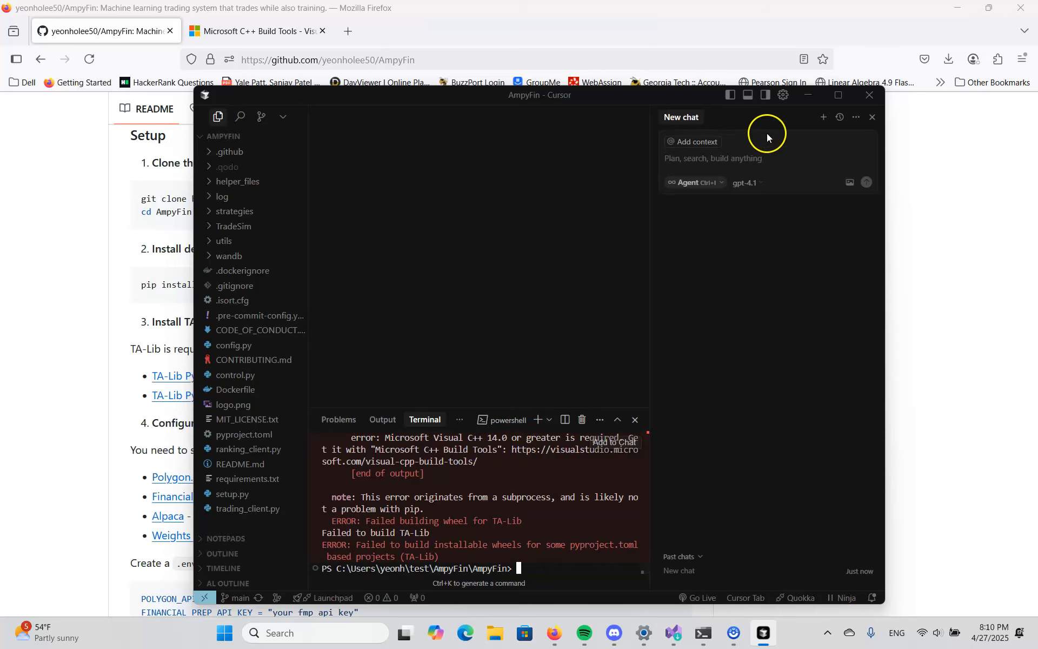
- Copy the Microsoft C++ Build Tools download link from the terminal's error output
click(833, 97)
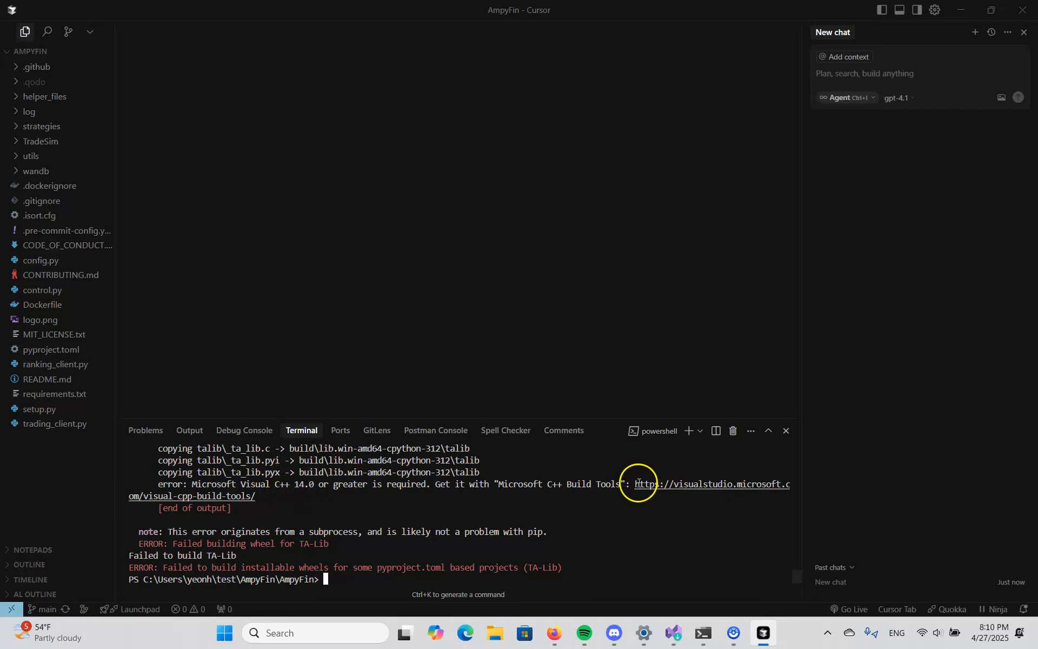
drag(630, 483, 249, 496)
key(ctrl+c)
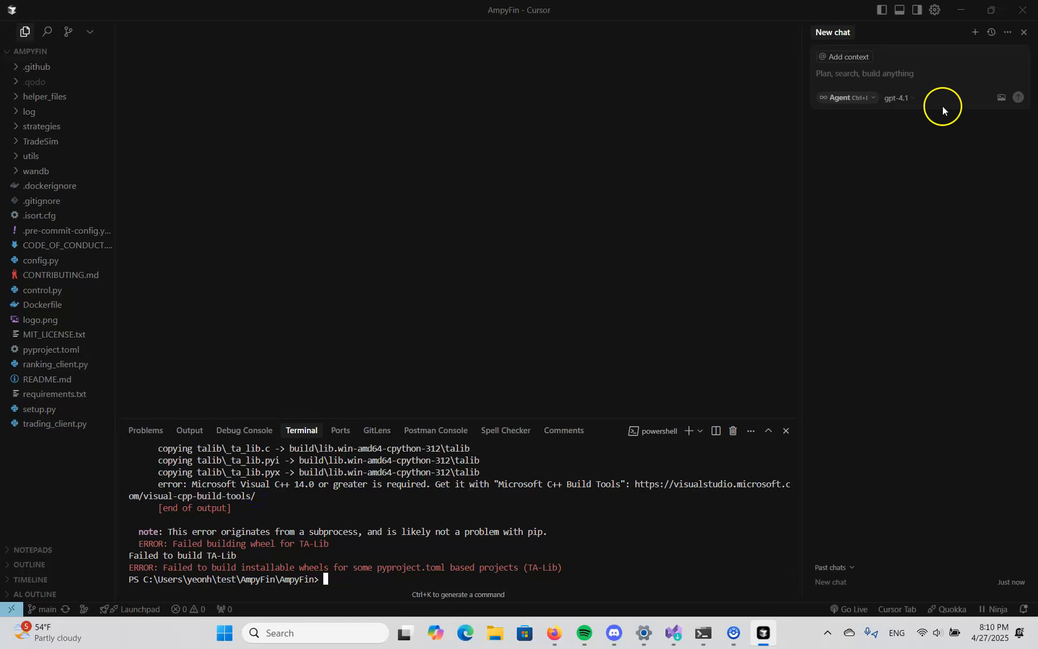
click(991, 10)
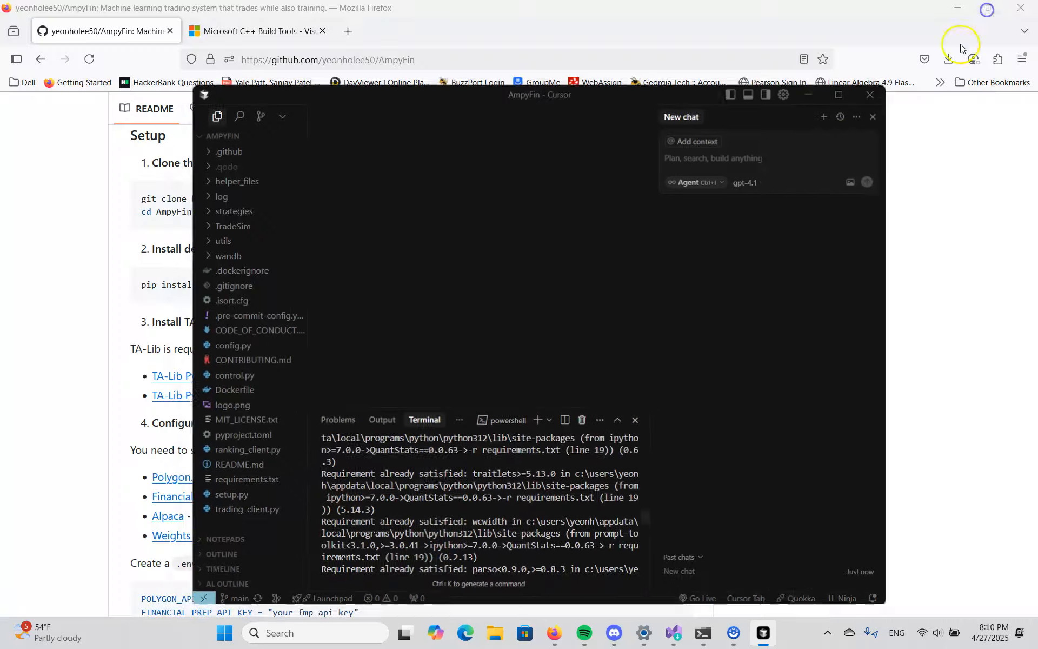
- Switch to Firefox, download Build Tools from the Microsoft C++ Build Tools page and run the installer through its initial setup
click(333, 28)
click(165, 358)
click(799, 93)
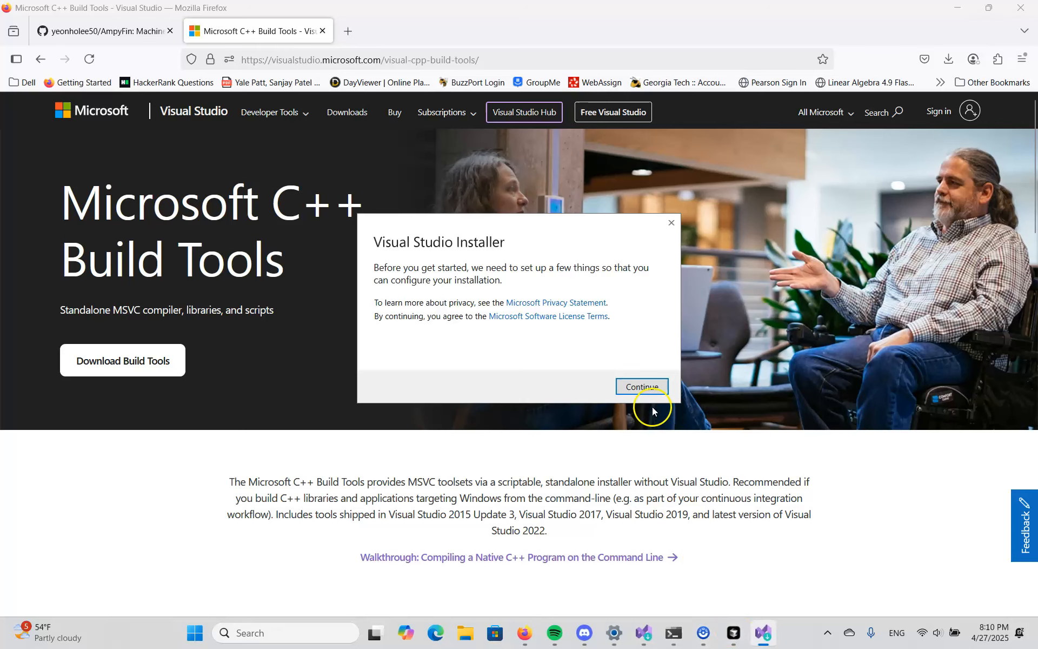
click(647, 387)
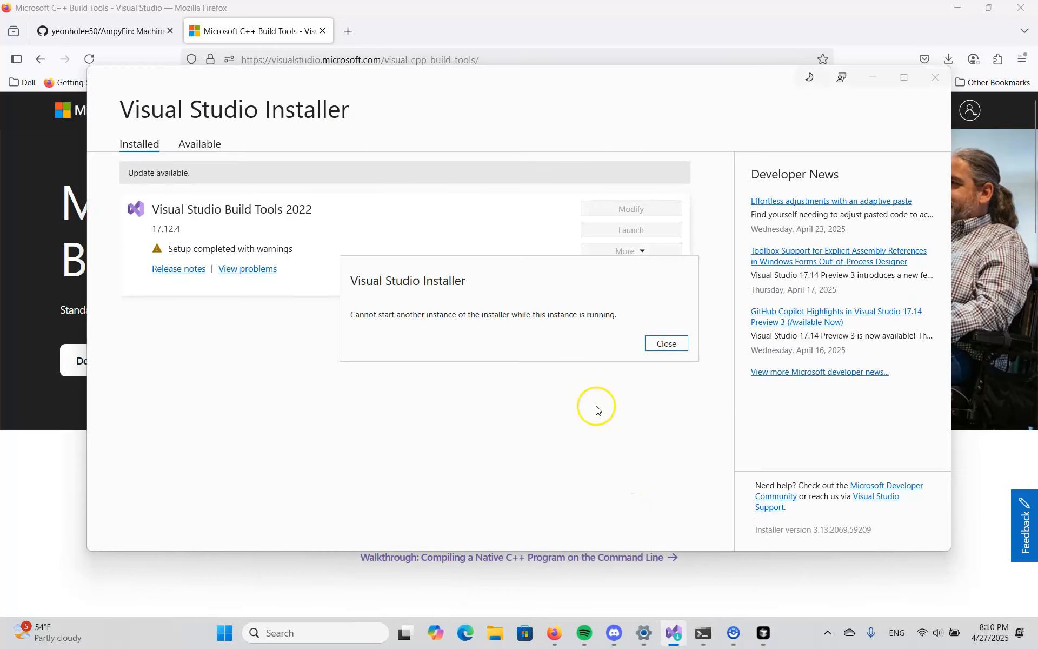
click(666, 343)
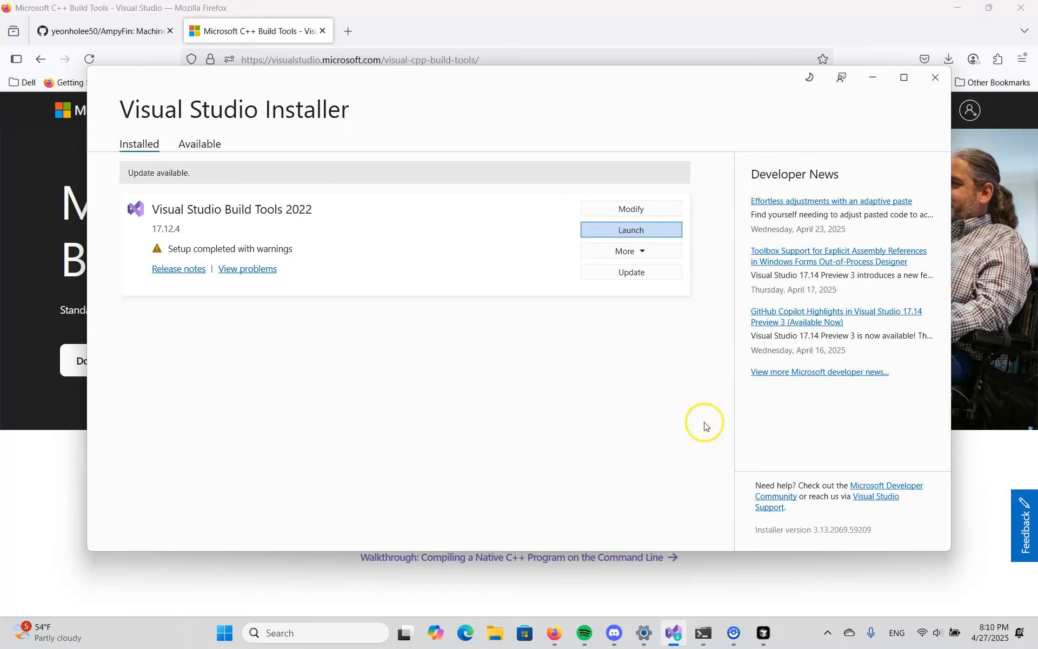
mouse_move(734, 632)
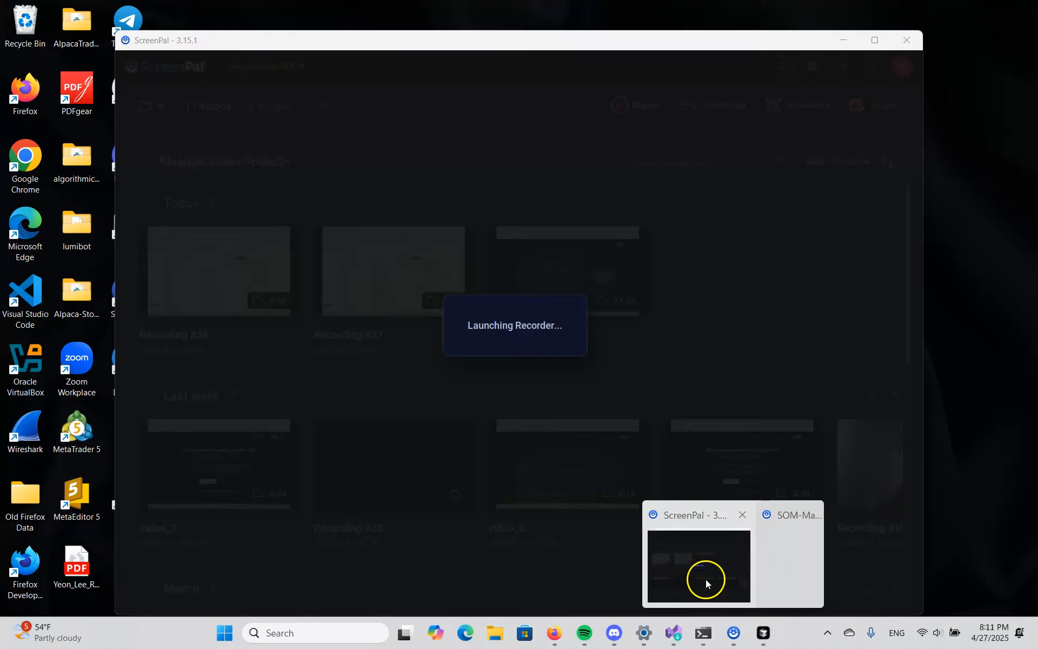
- Launch the Developer Command Prompt for Visual Studio Build Tools 2022 from the Visual Studio Installer
click(705, 579)
click(537, 341)
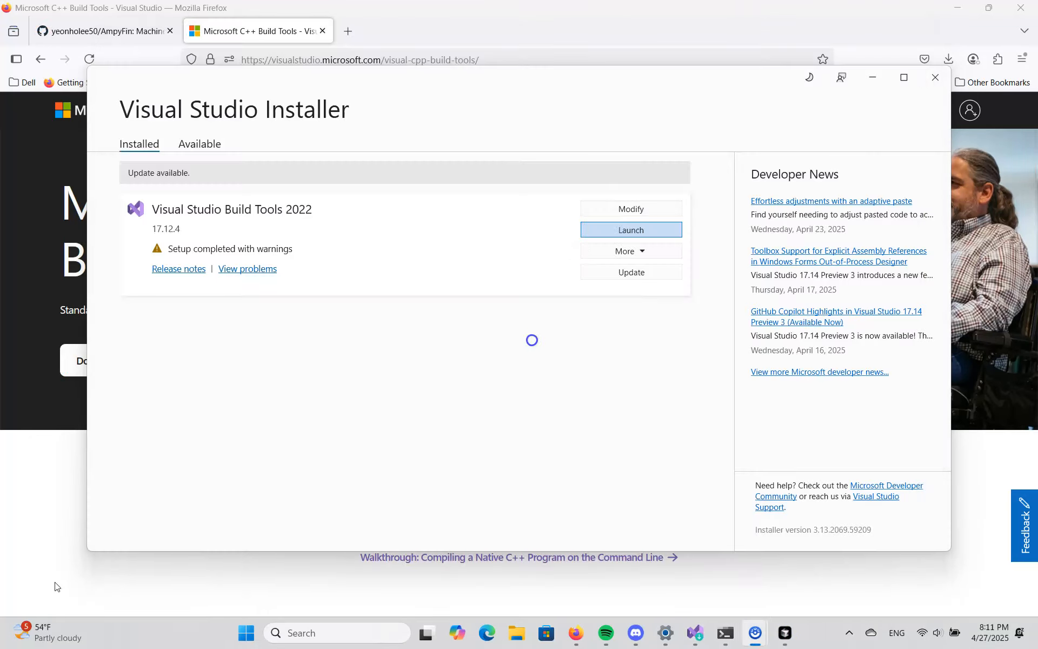
click(606, 237)
click(642, 232)
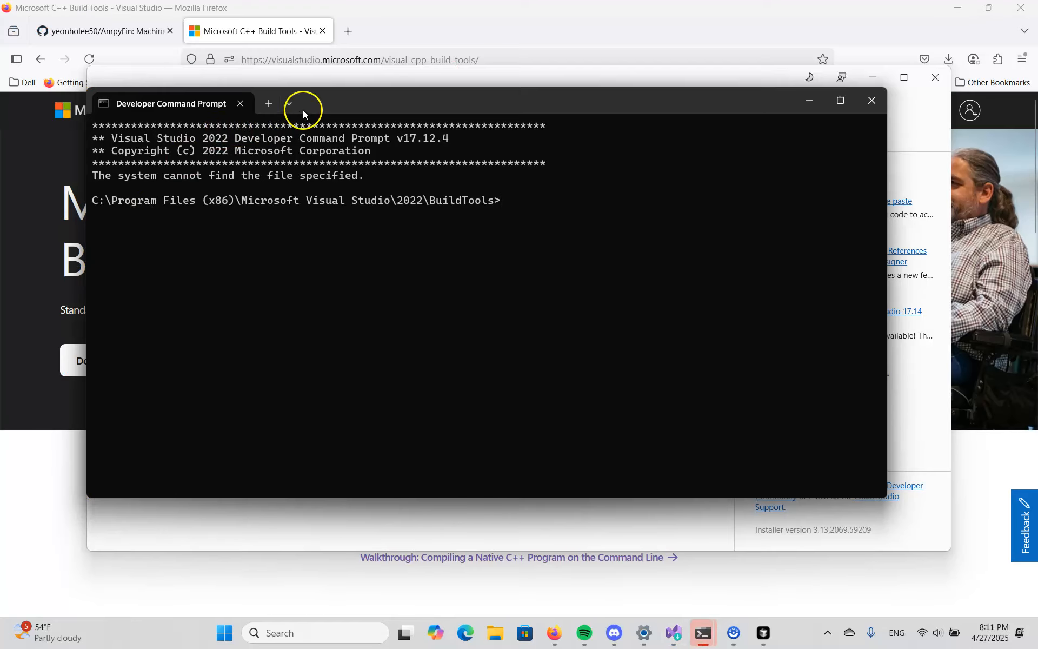
drag(303, 109, 403, 184)
click(653, 307)
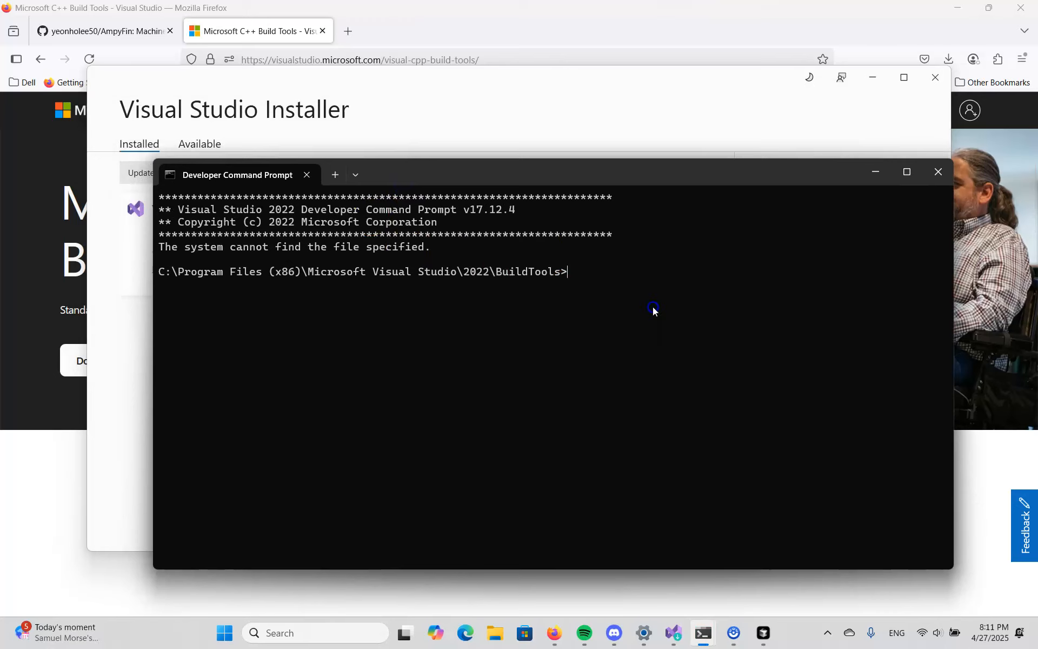
- Check the installed Python version by running python --version in the Developer Command Prompt
click(628, 301)
text(python --version)
key(Return)
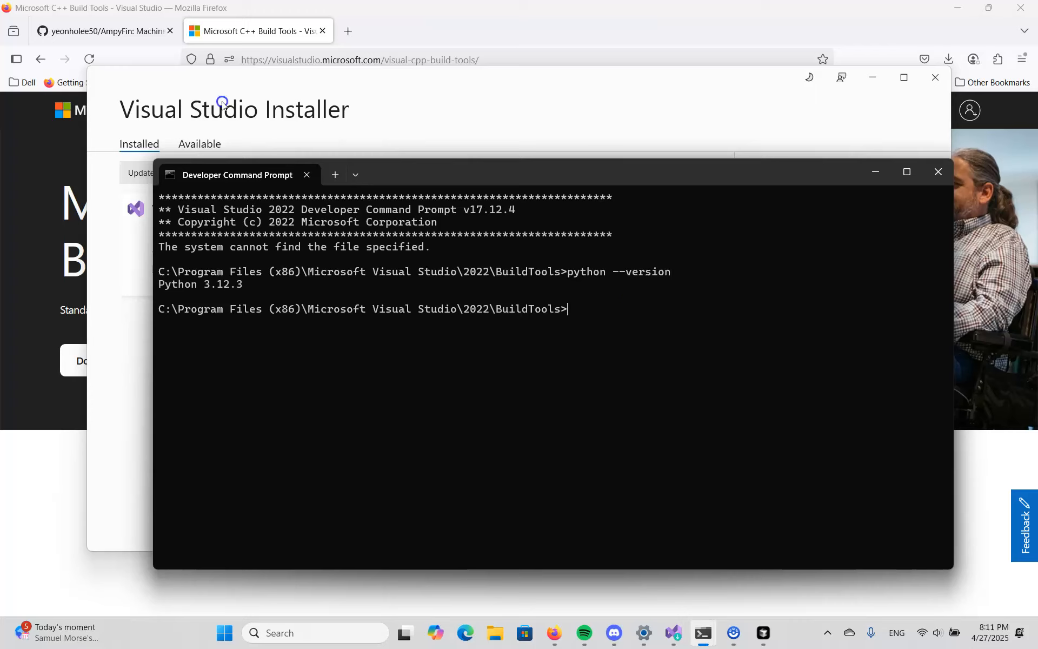
click(291, 294)
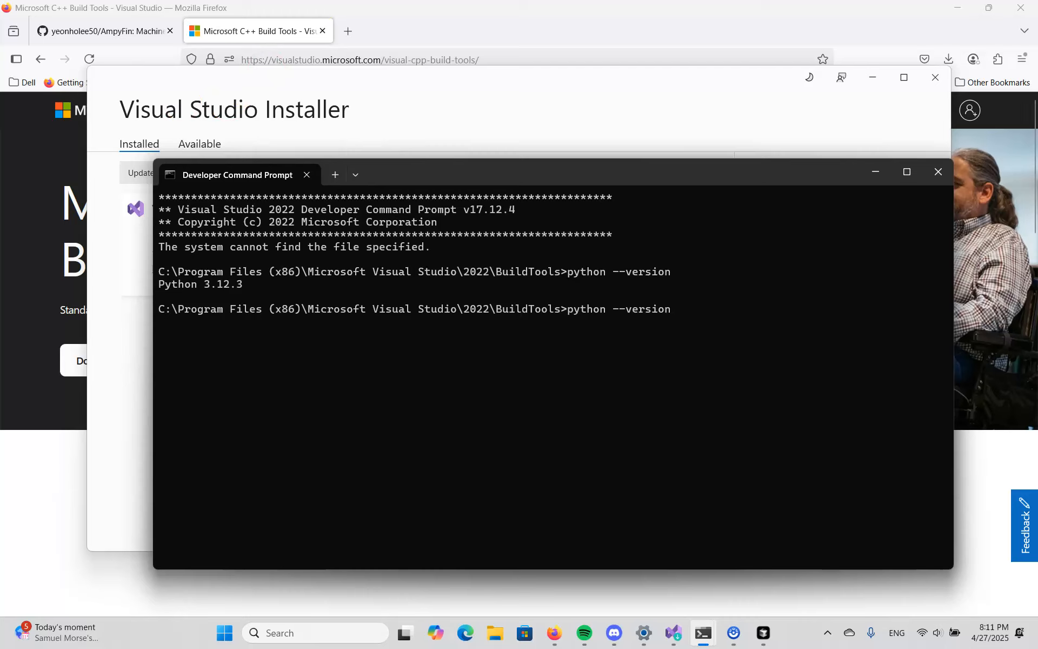
key(alt+Tab)
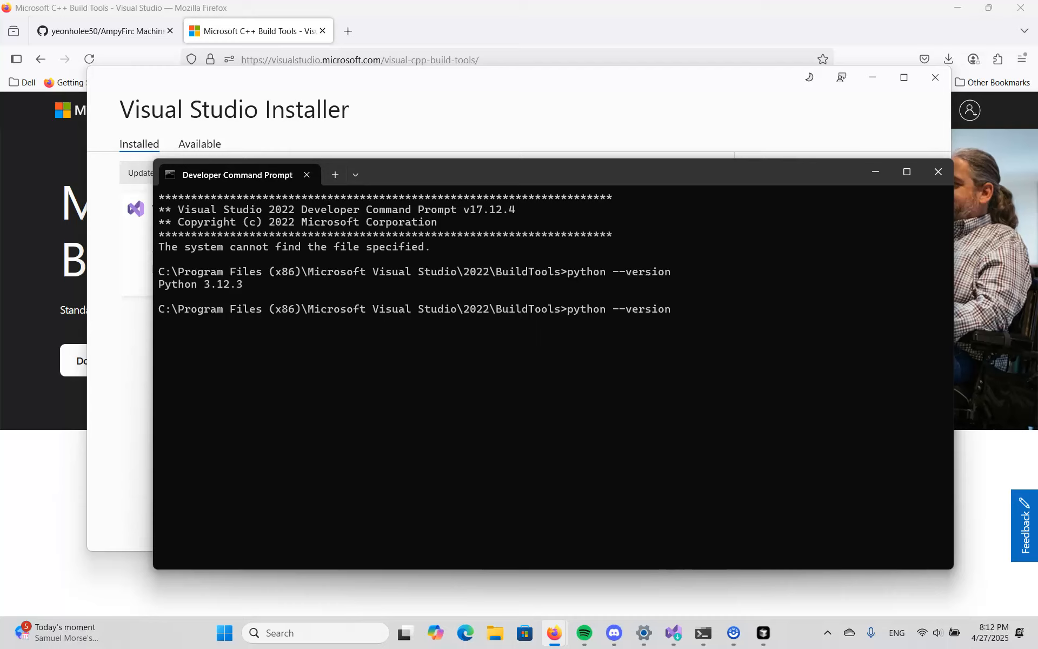
click(621, 308)
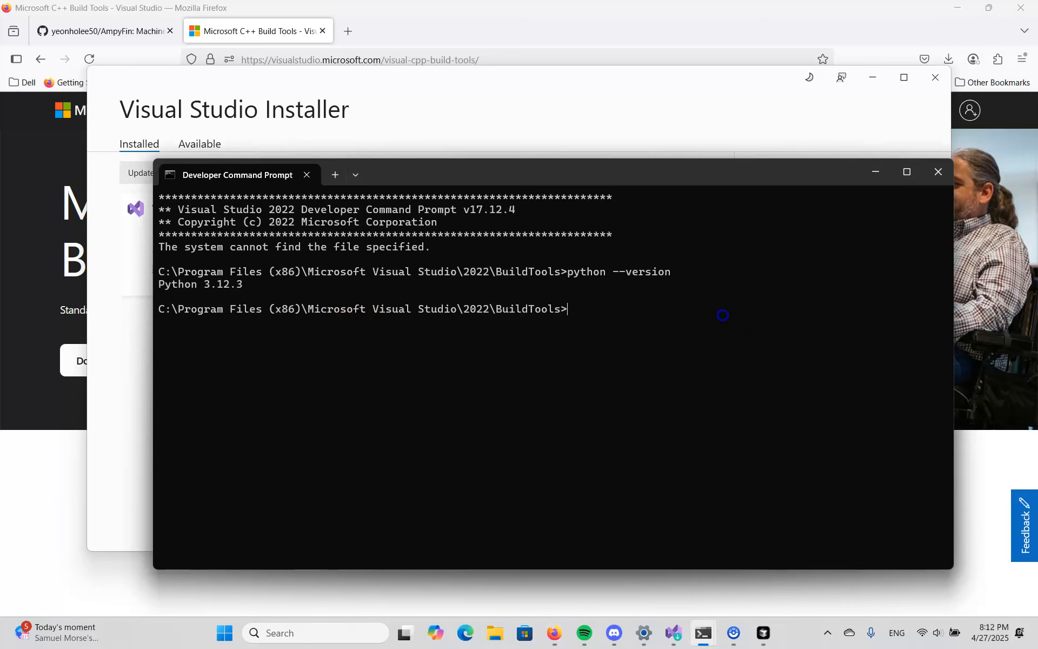
key(ctrl+v)
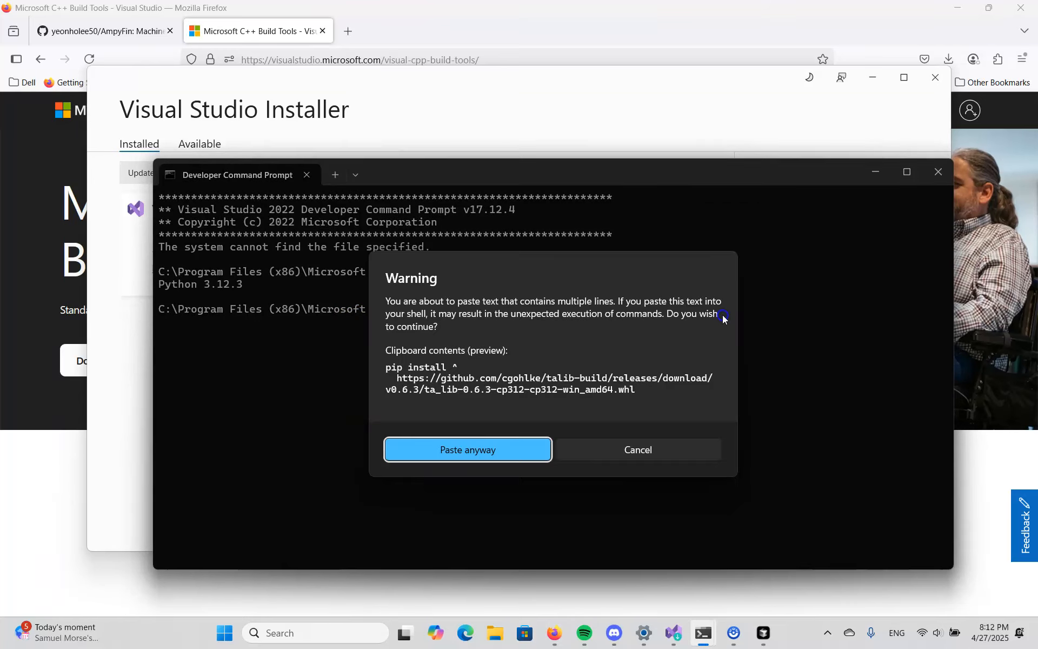
click(462, 450)
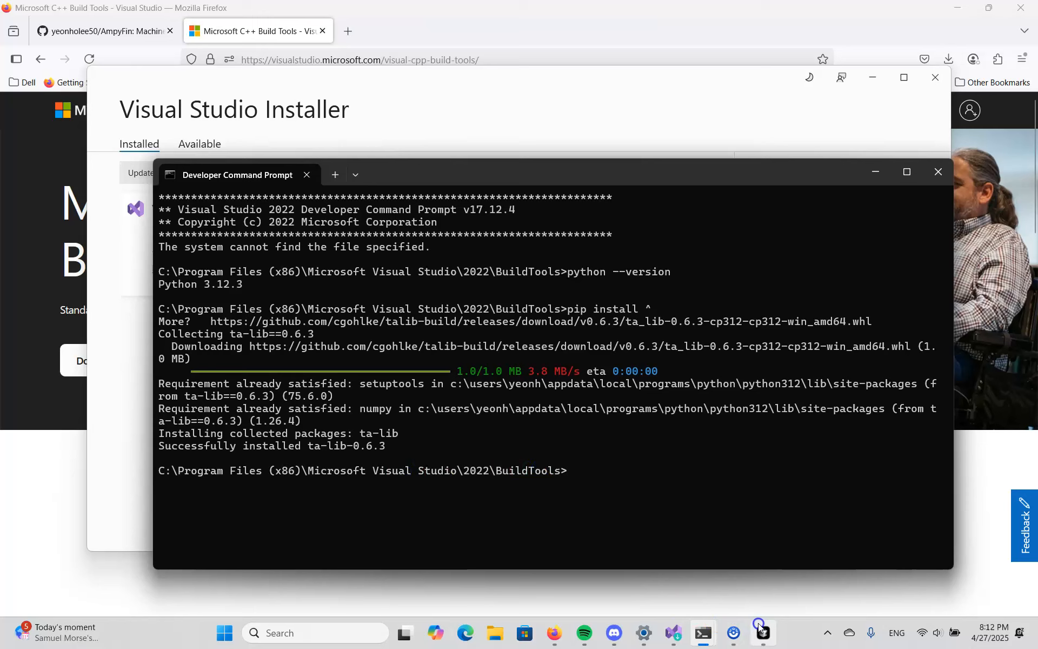
- Open the README's TA-Lib Python Easy Installation link in a new Firefox tab and look through the v0.6.3 wheel assets
click(92, 33)
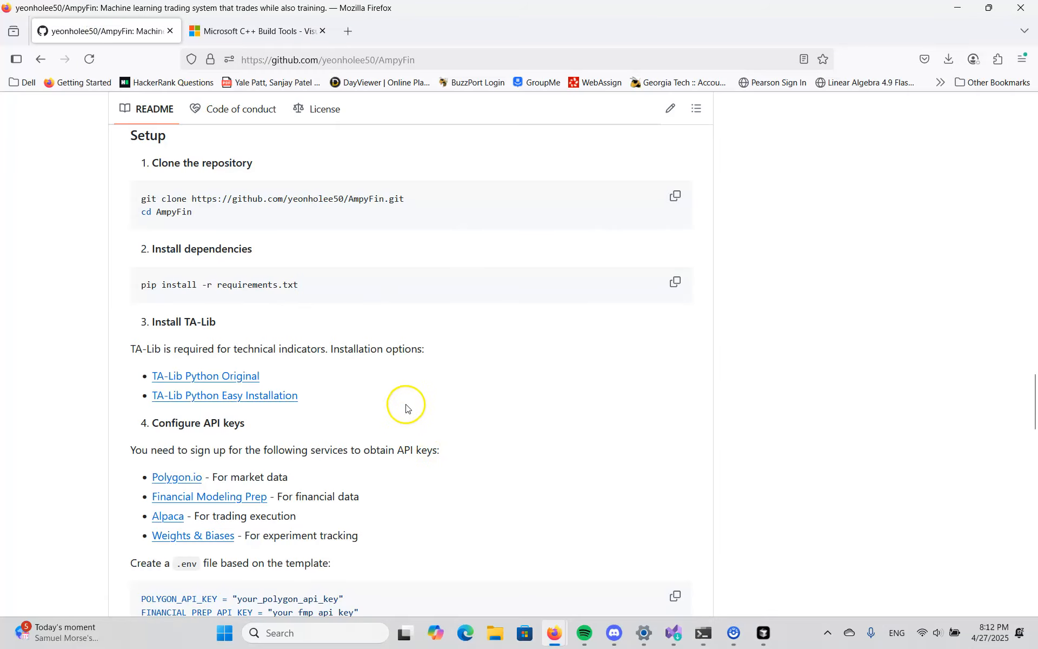
right_click(267, 396)
click(358, 141)
click(212, 33)
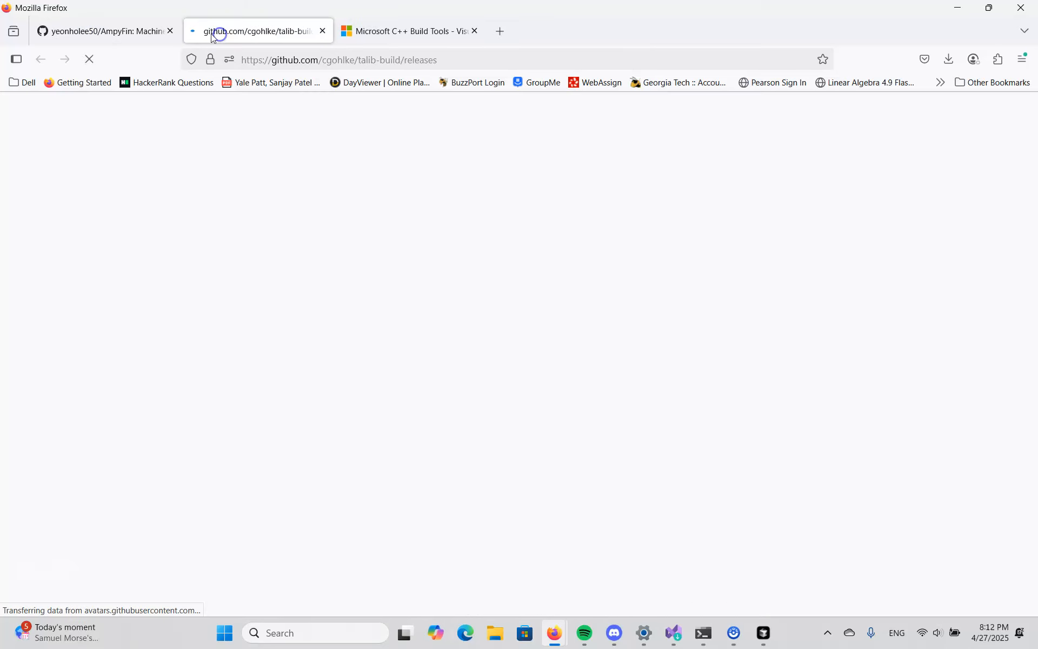
scroll(394, 364, down, 10)
scroll(424, 398, up, 10)
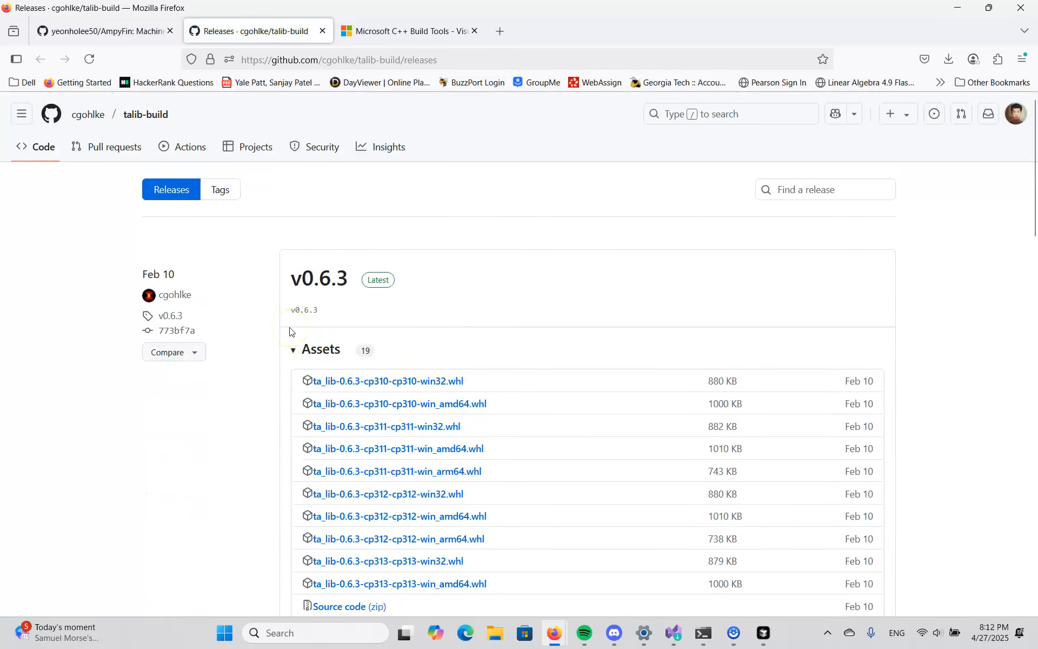
scroll(487, 400, down, 3)
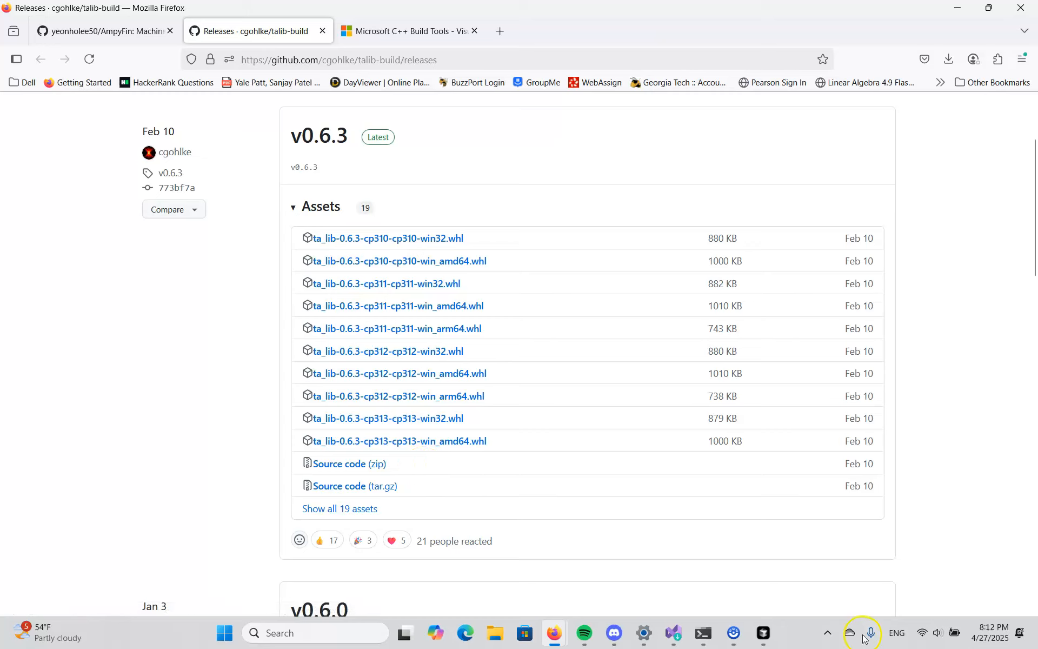
- Switch to Cursor and rerun pip install -r requirements.txt in the AmpyFin project's terminal
mouse_move(763, 639)
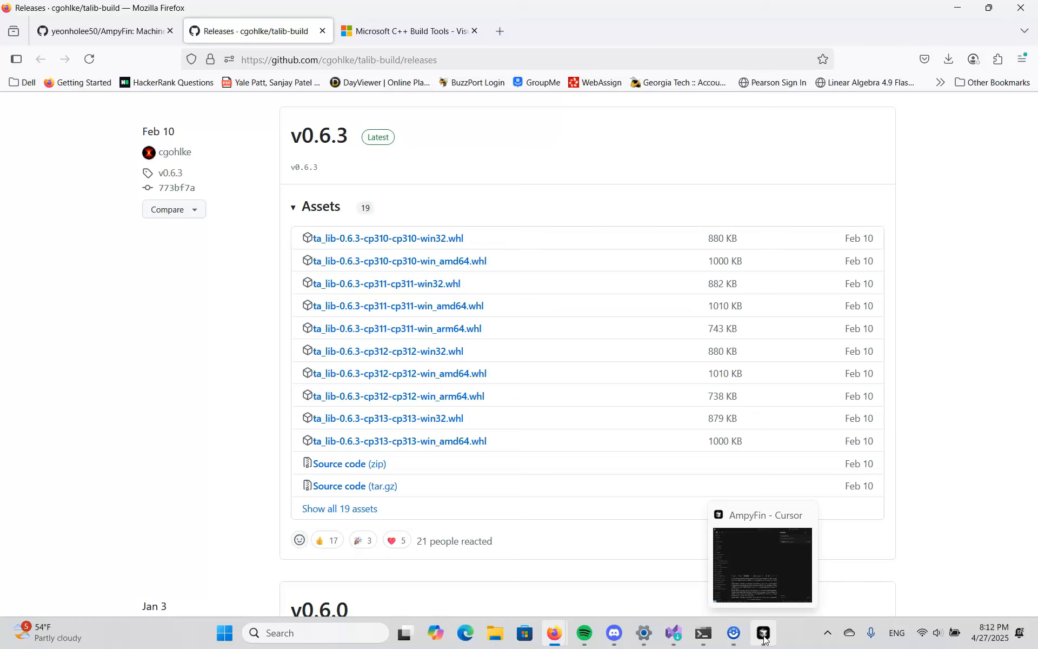
click(763, 639)
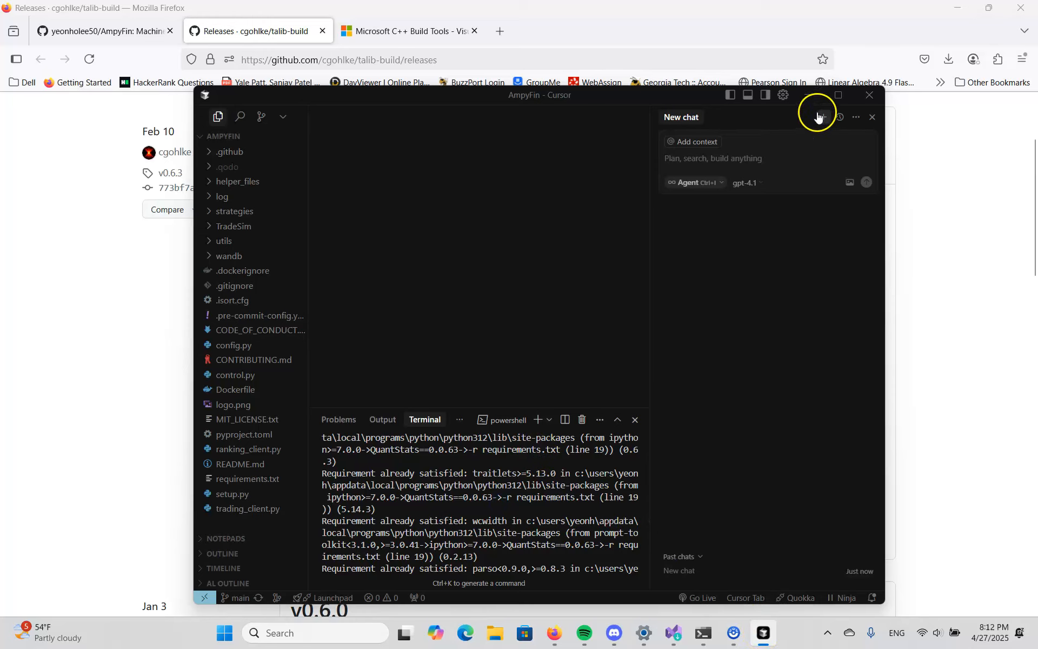
click(838, 95)
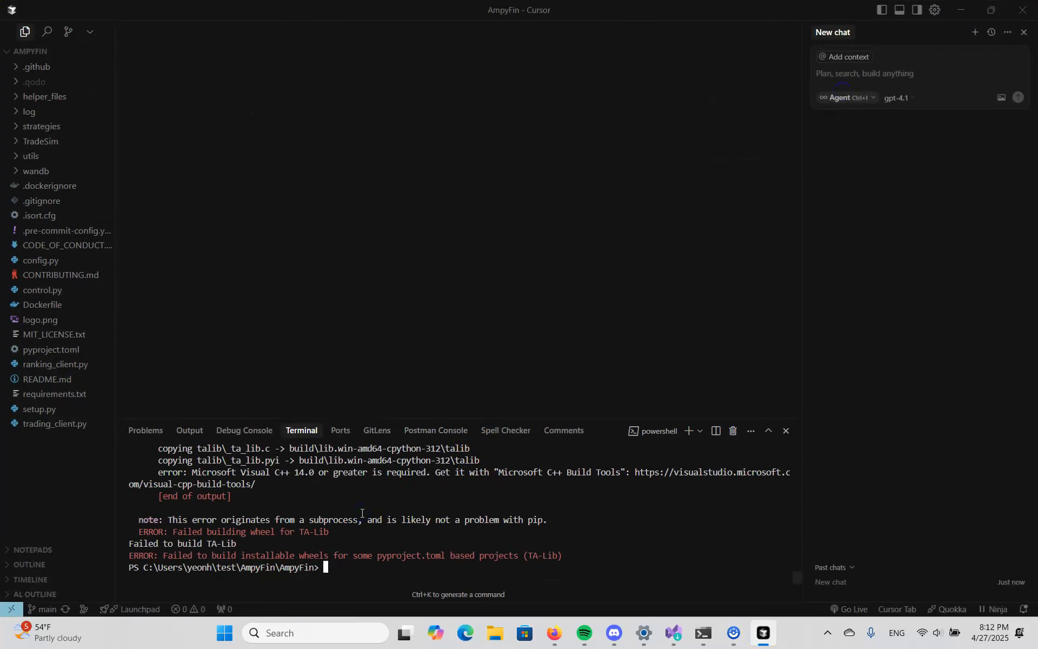
key(Up)
key(Return)
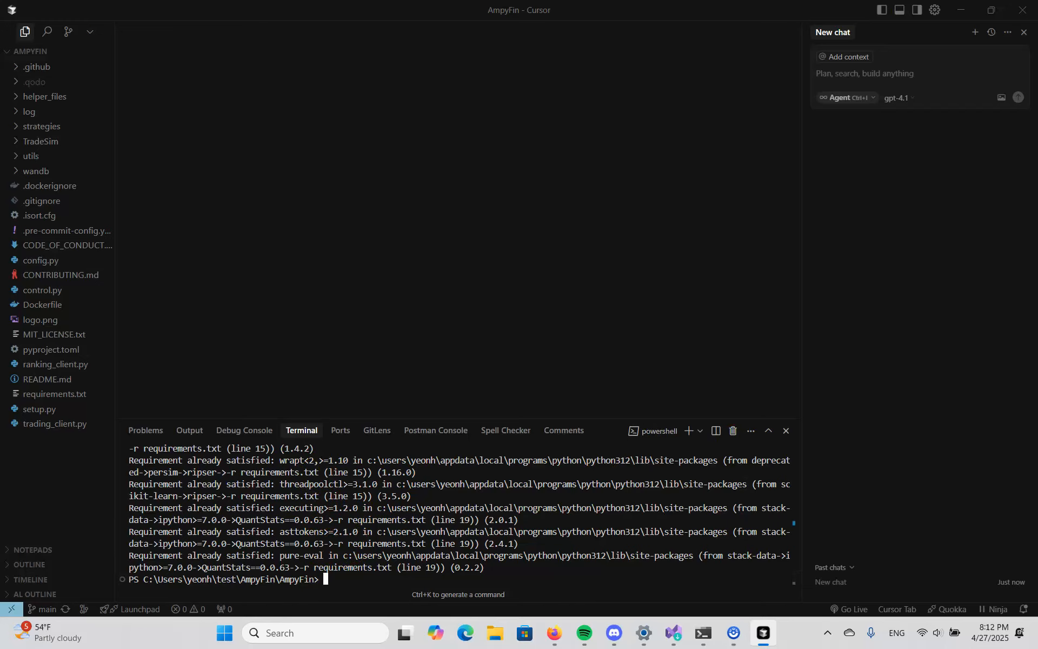
- Switch to Firefox and review the API key services and the .env template in the fork's README
drag(765, 7, 666, 112)
click(74, 33)
scroll(323, 519, down, 2)
scroll(323, 519, up, 1)
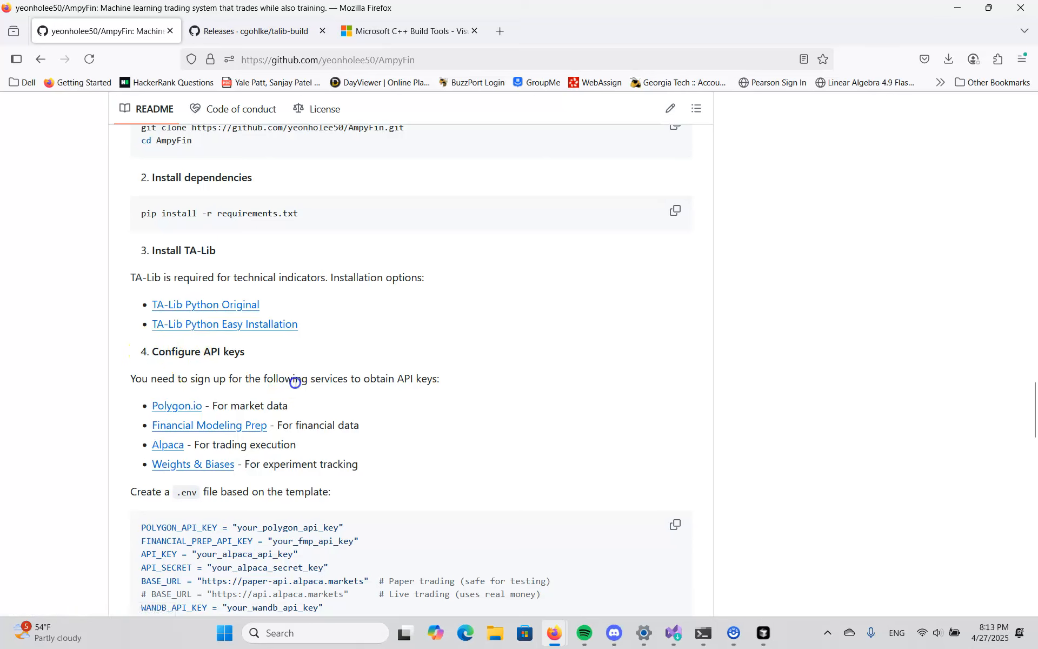
scroll(294, 378, down, 1)
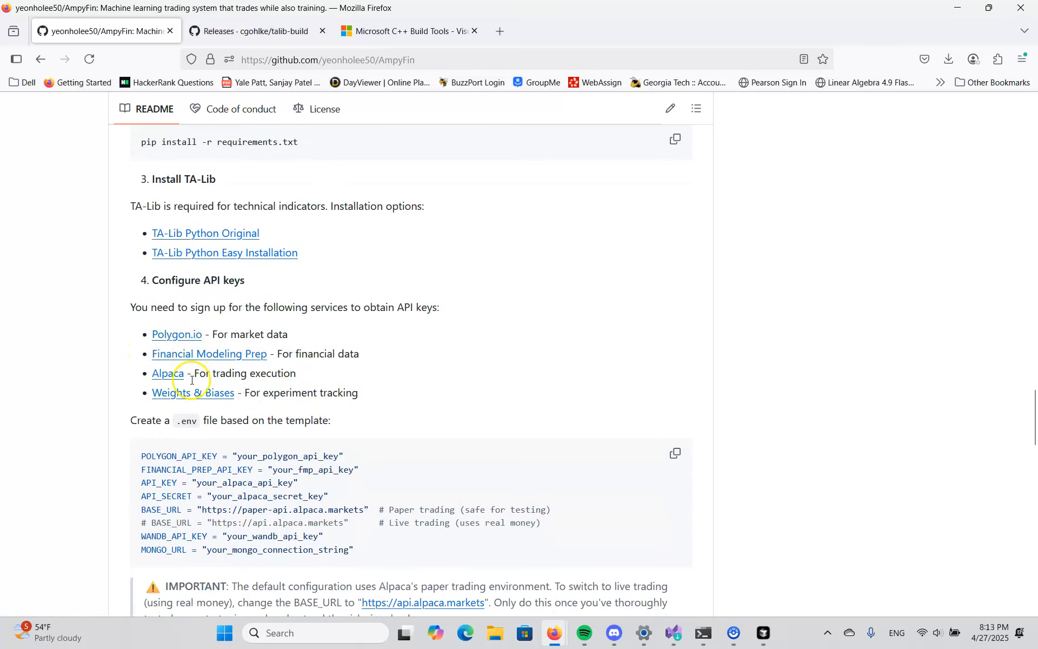
drag(139, 456, 377, 550)
click(378, 550)
scroll(399, 549, down, 4)
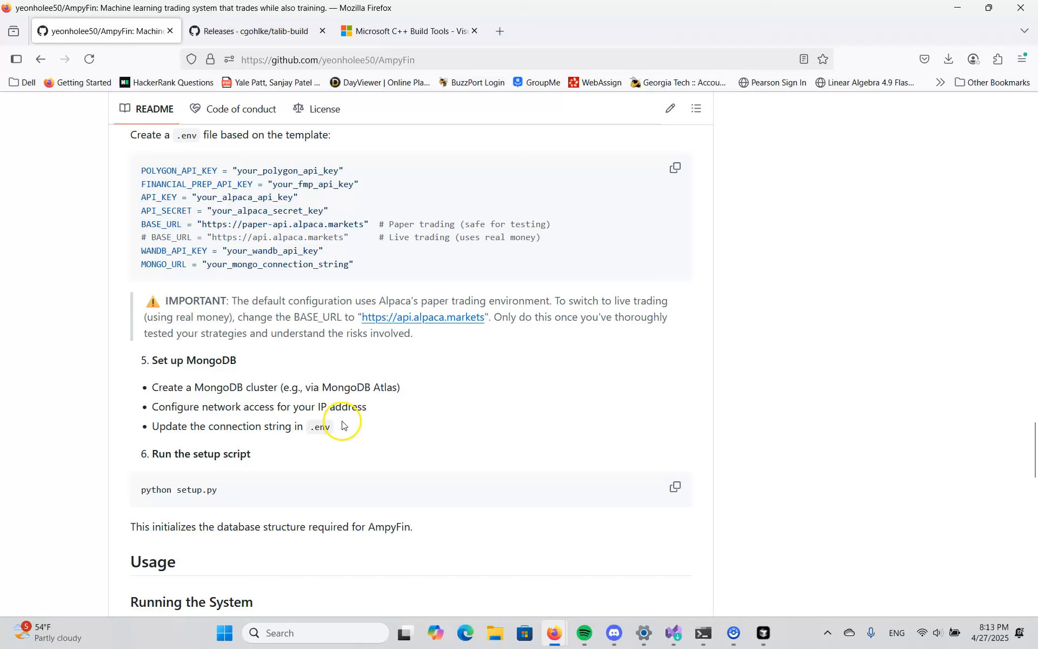
- Review the README's instructions for setting up MongoDB, running setup.py and starting the ranking and trading clients
scroll(352, 422, down, 3)
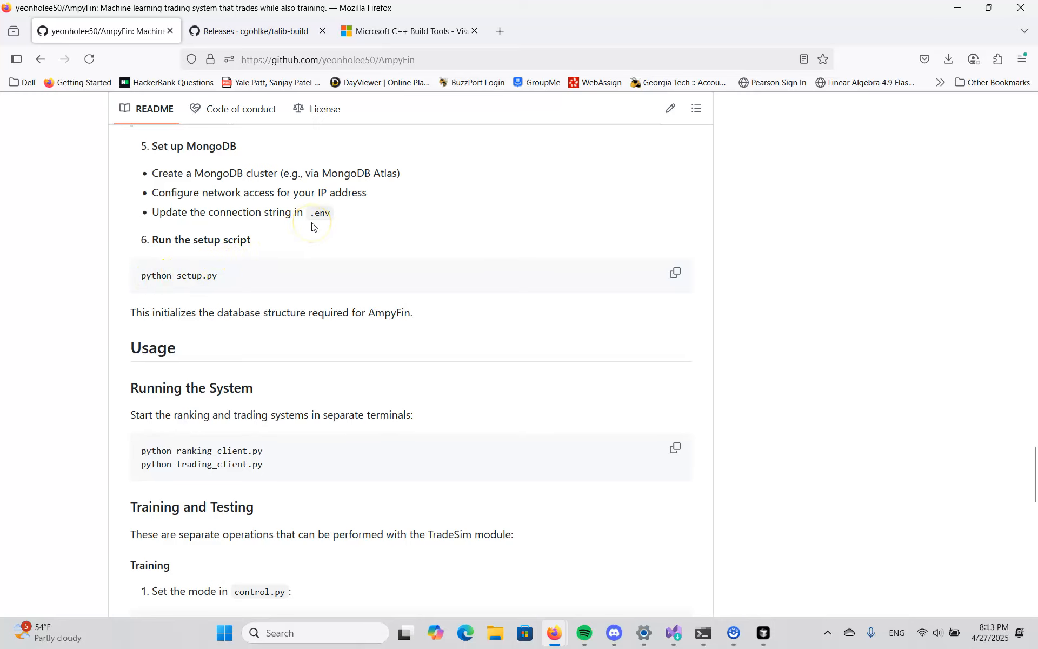
scroll(313, 325, up, 4)
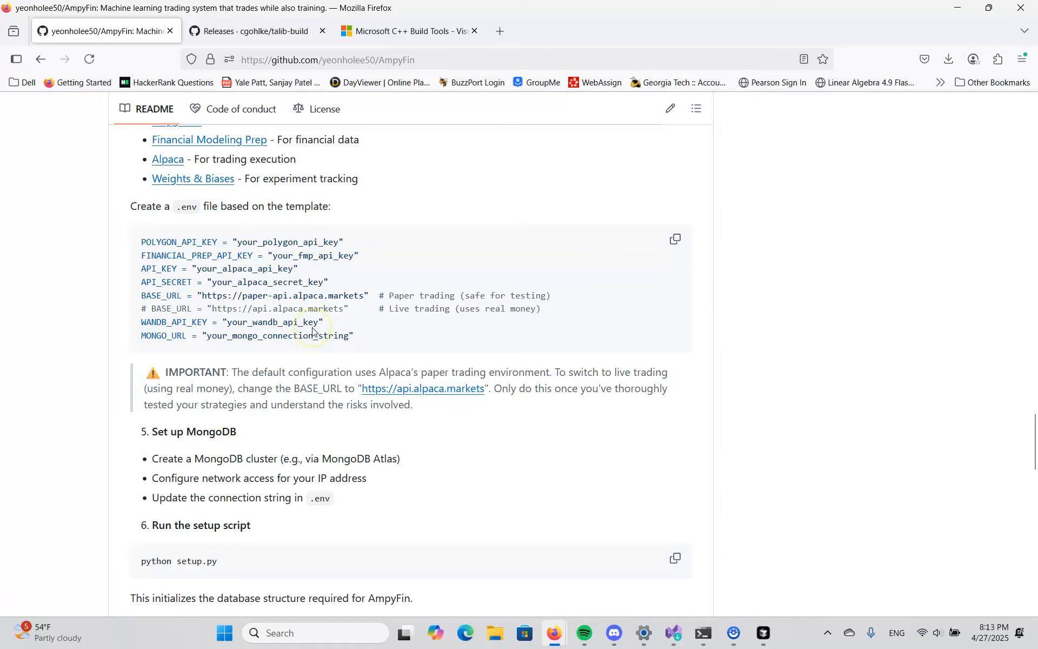
scroll(313, 331, down, 5)
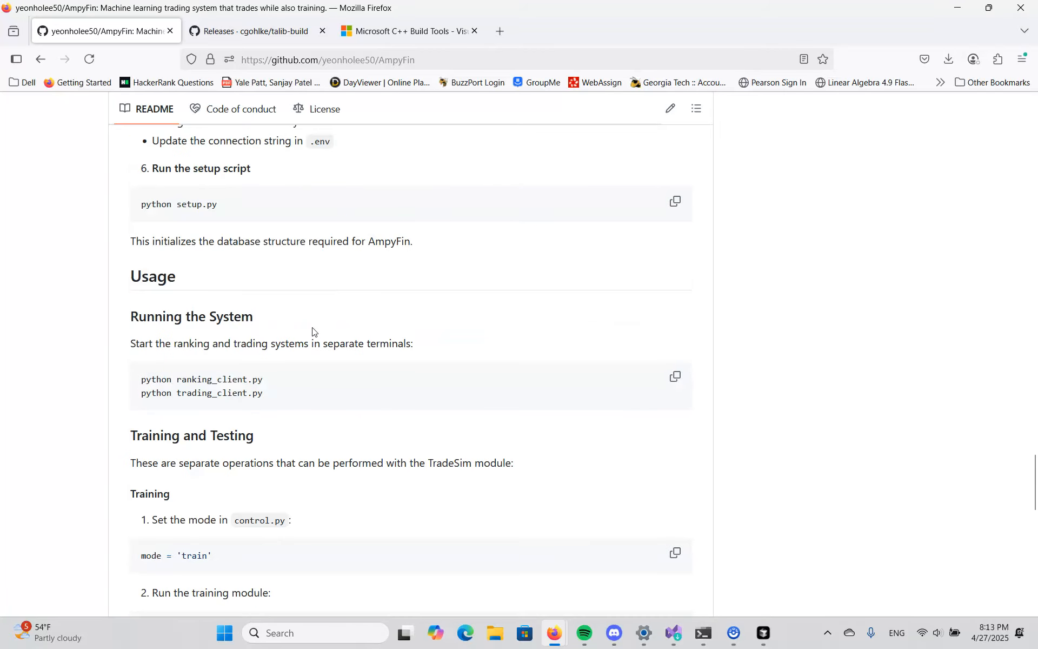
click(767, 639)
click(771, 634)
click(765, 643)
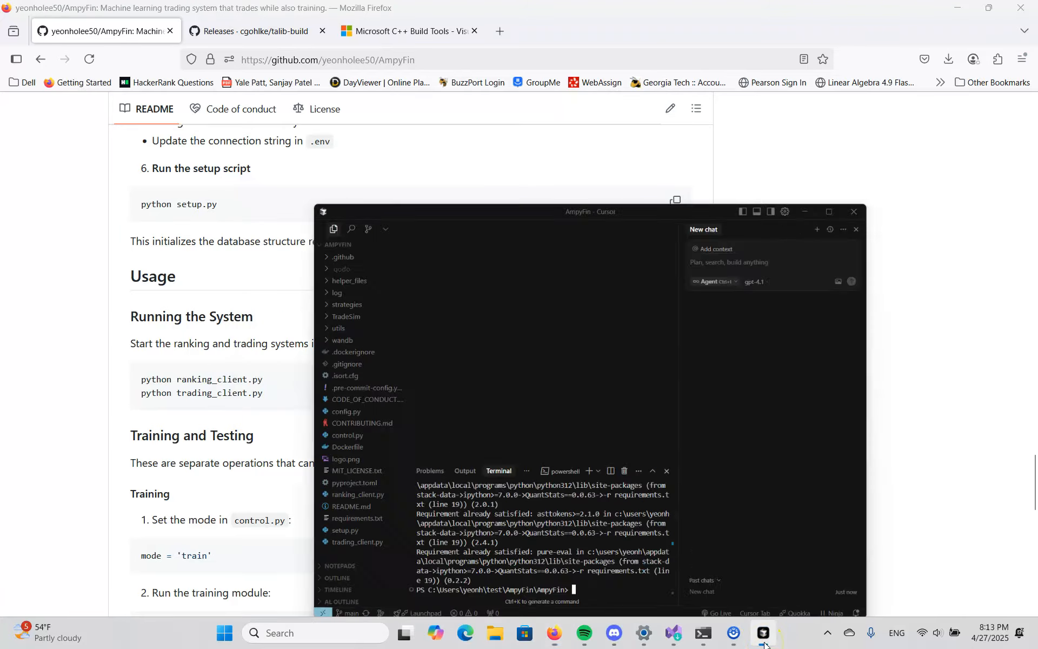
click(130, 316)
scroll(132, 315, up, 10)
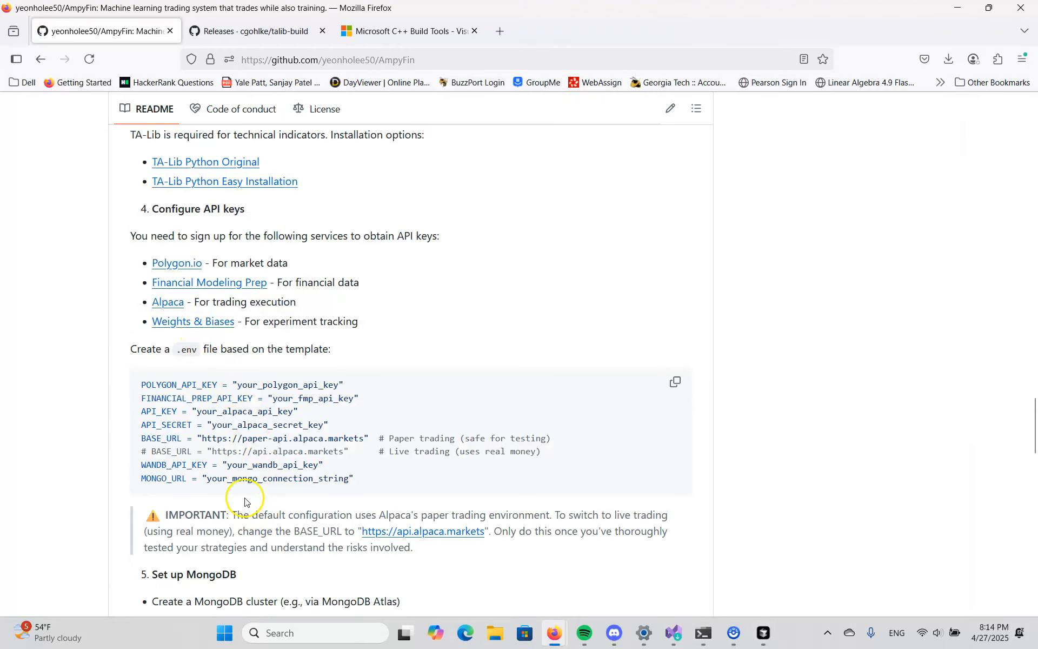
scroll(331, 405, up, 3)
scroll(331, 406, down, 20)
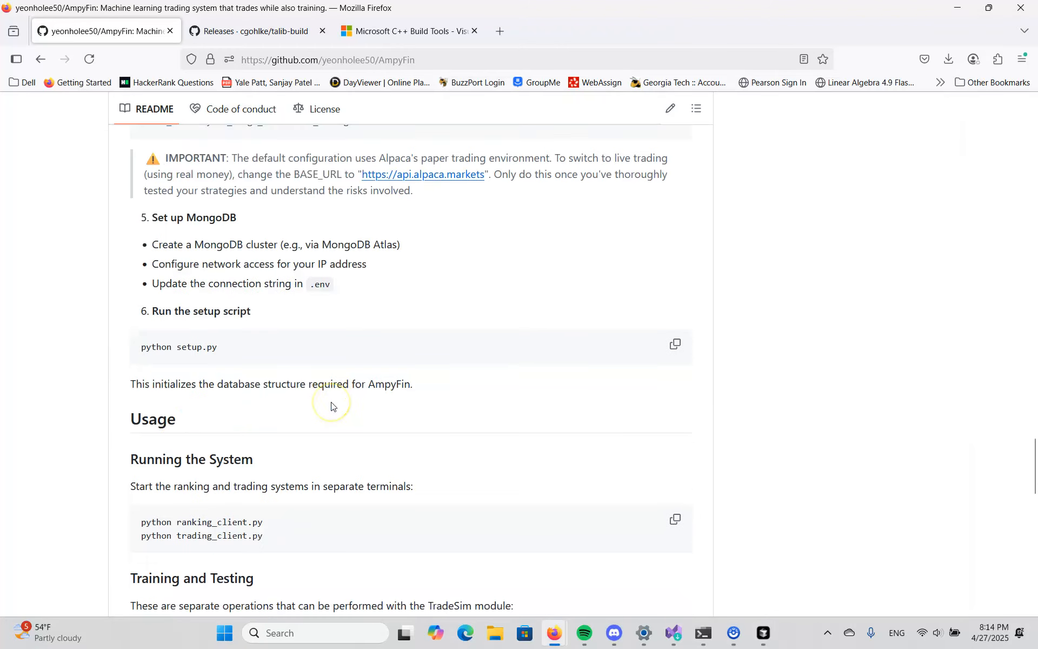
- Switch to Cursor and open control.py from the AmpyFin project files
click(763, 636)
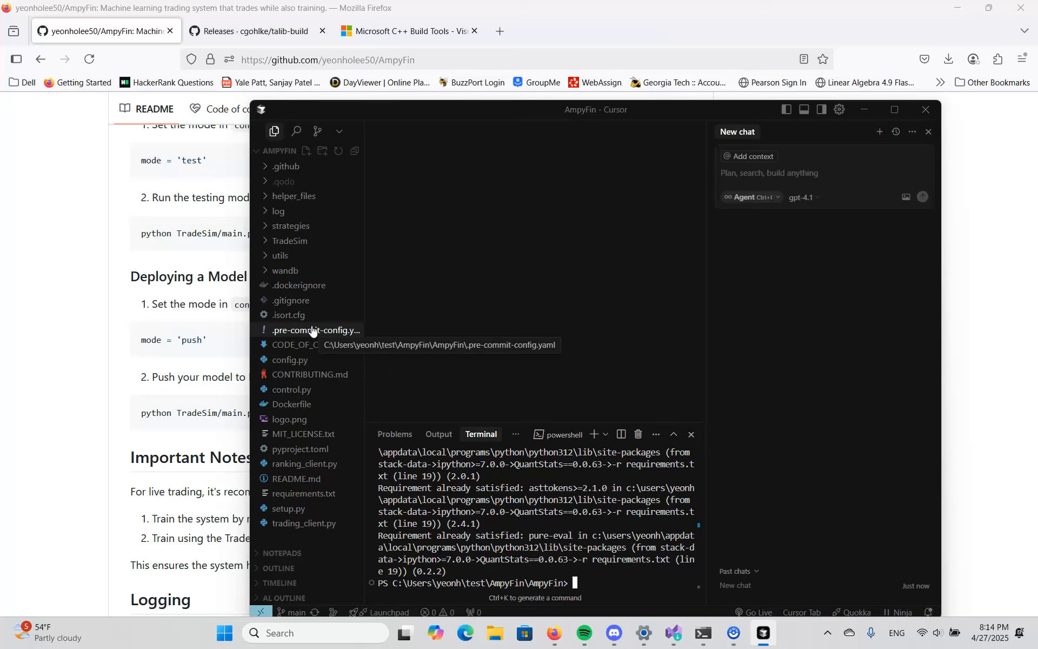
click(894, 110)
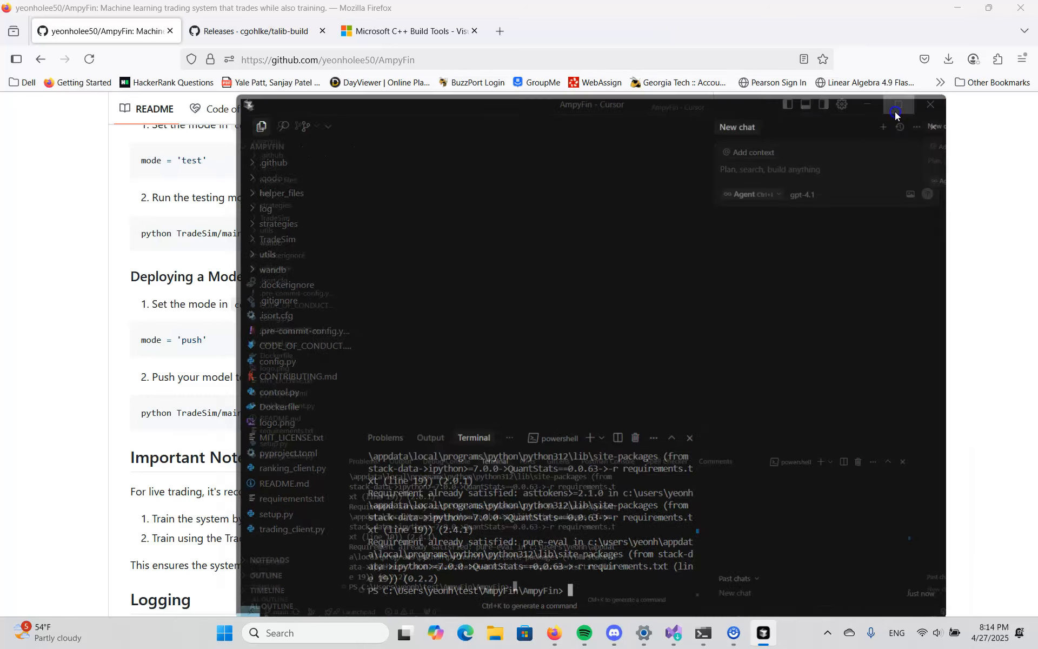
click(70, 141)
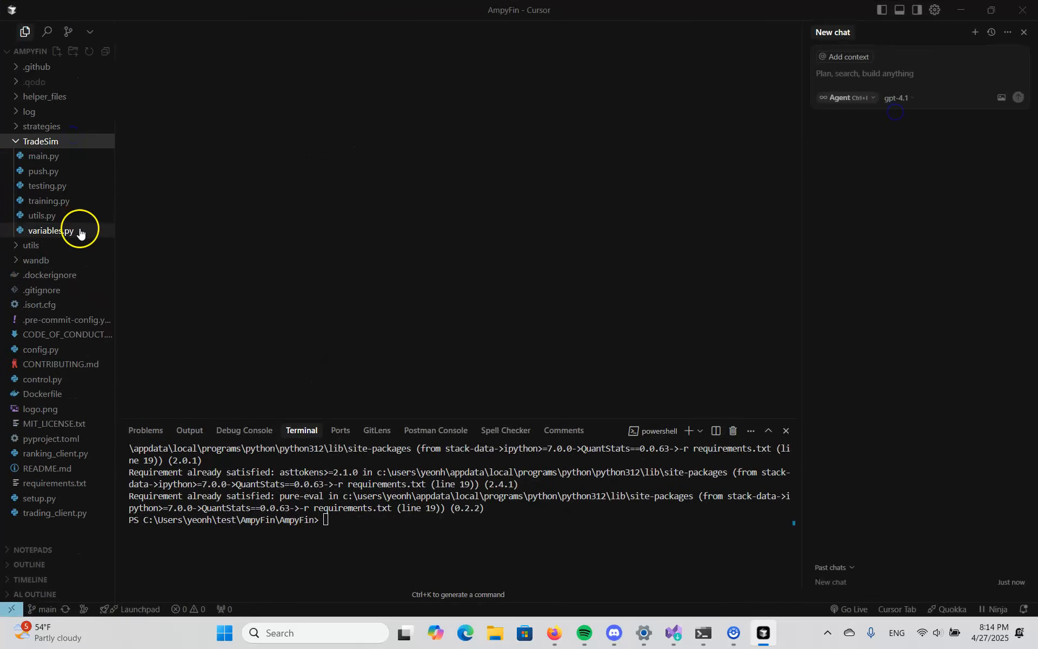
click(58, 150)
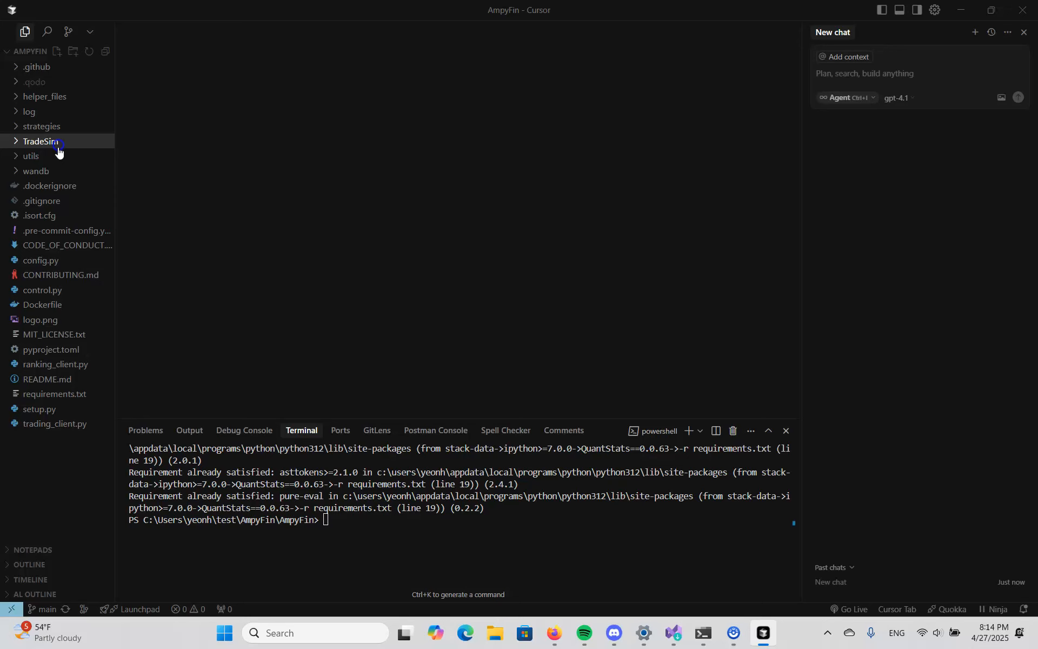
click(59, 291)
- Examine the project name, experiment name, time delta, stop loss and training parameters in control.py
scroll(268, 205, down, 4)
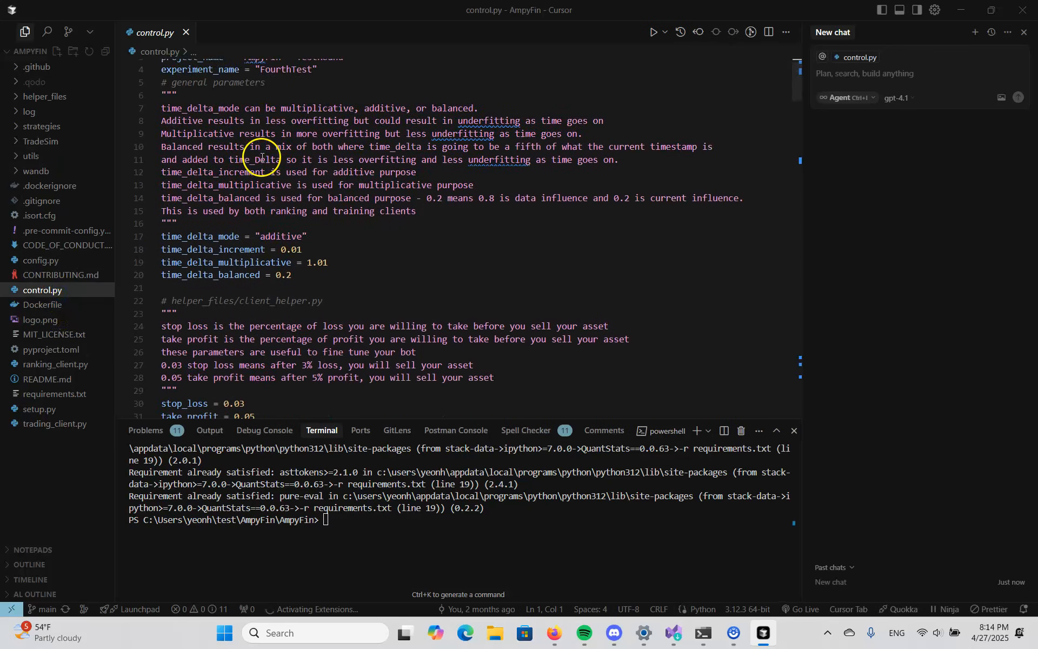
scroll(273, 206, down, 12)
scroll(278, 219, up, 15)
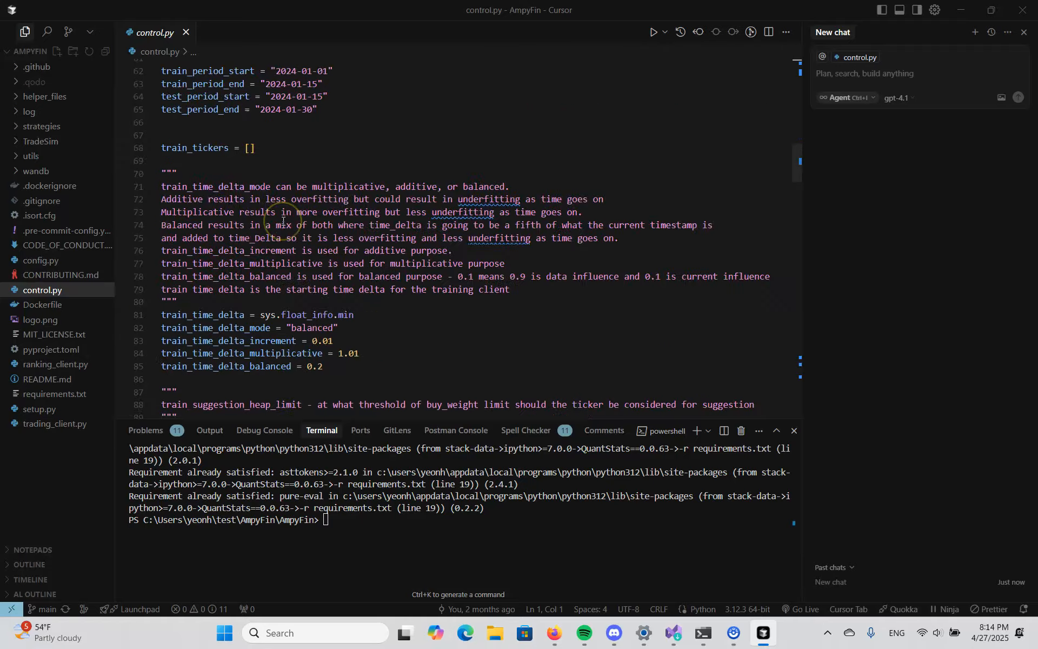
scroll(282, 220, up, 4)
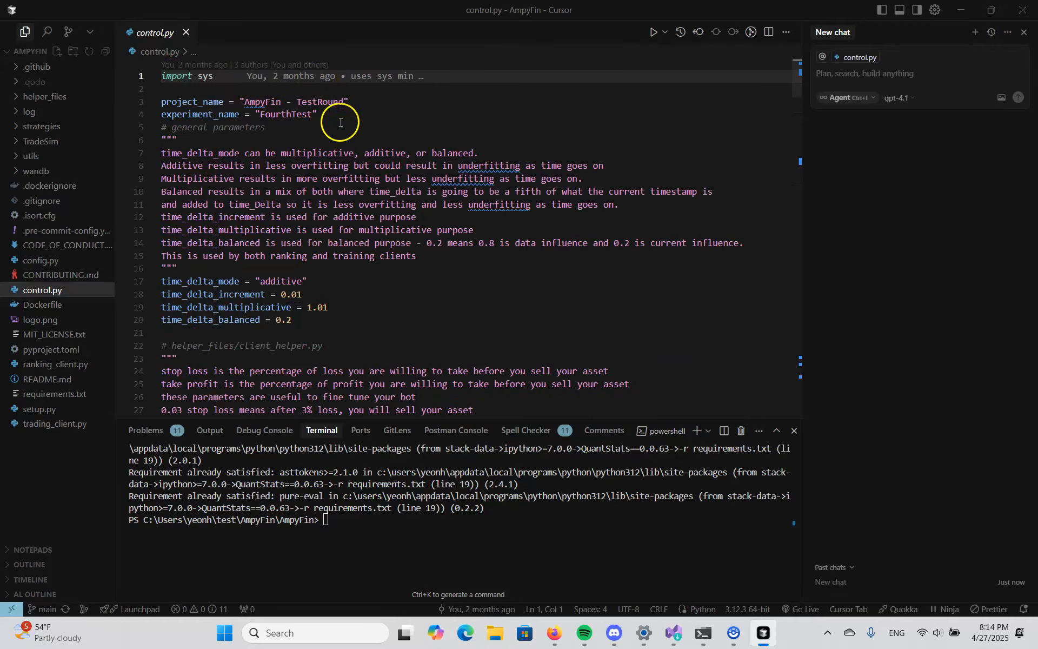
click(282, 115)
scroll(350, 156, down, 13)
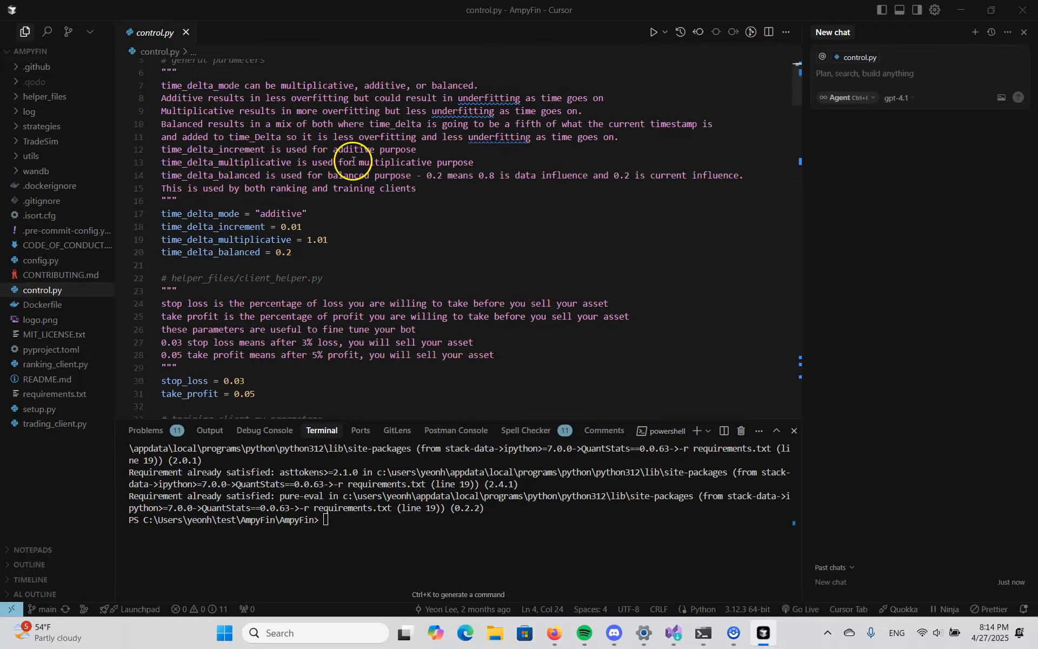
scroll(349, 156, up, 13)
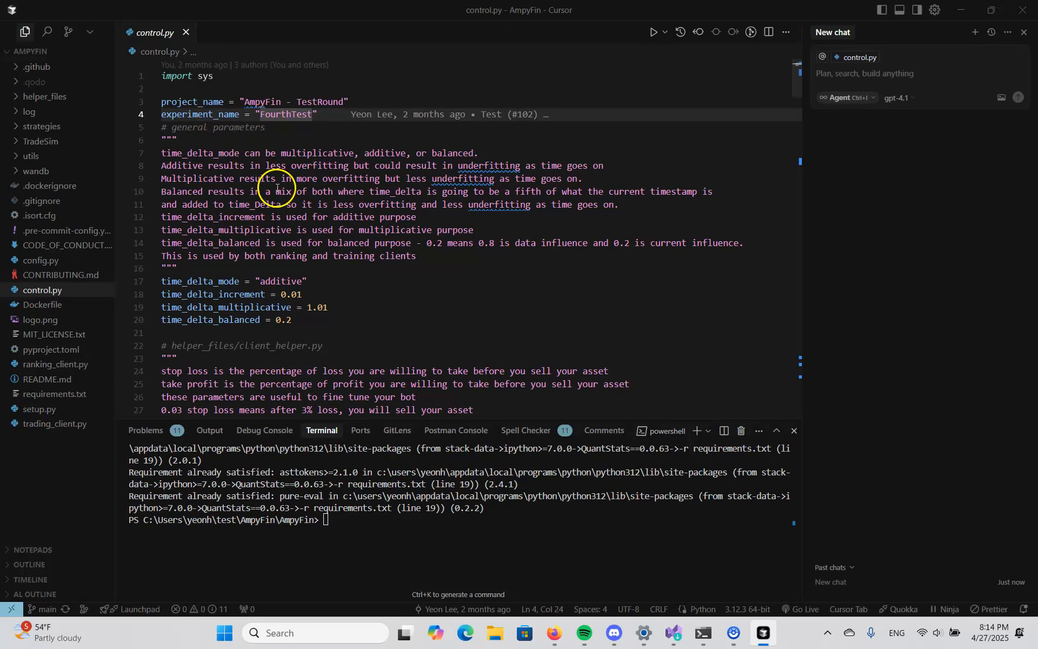
- Examine the project and experiment names, the time delta mode and increment, and the stop loss and take profit settings in control.py
click(206, 102)
click(207, 111)
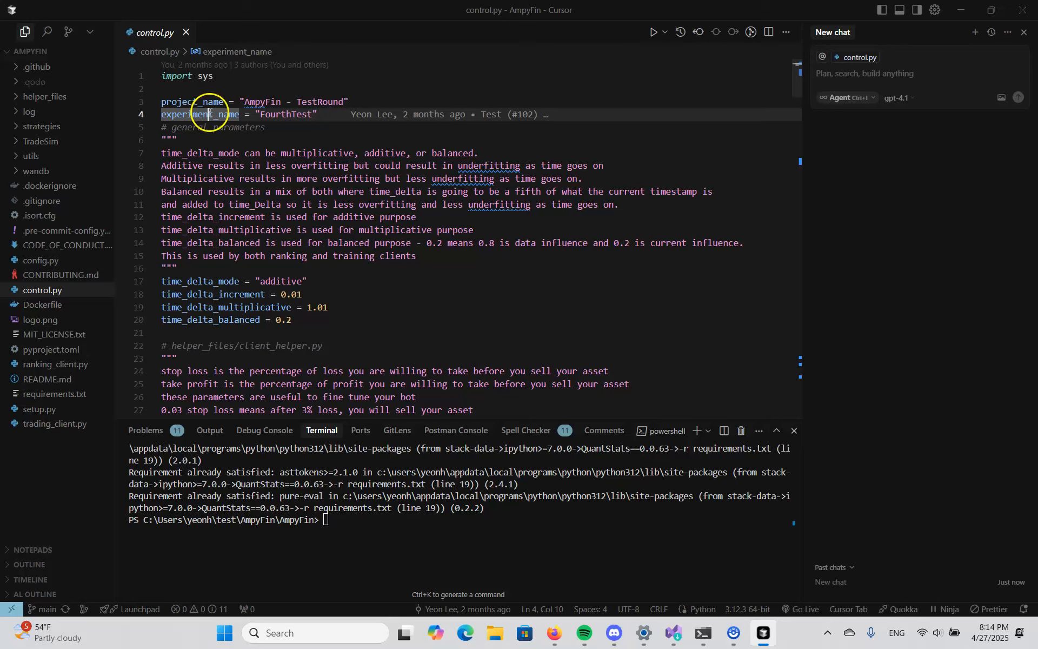
click(273, 283)
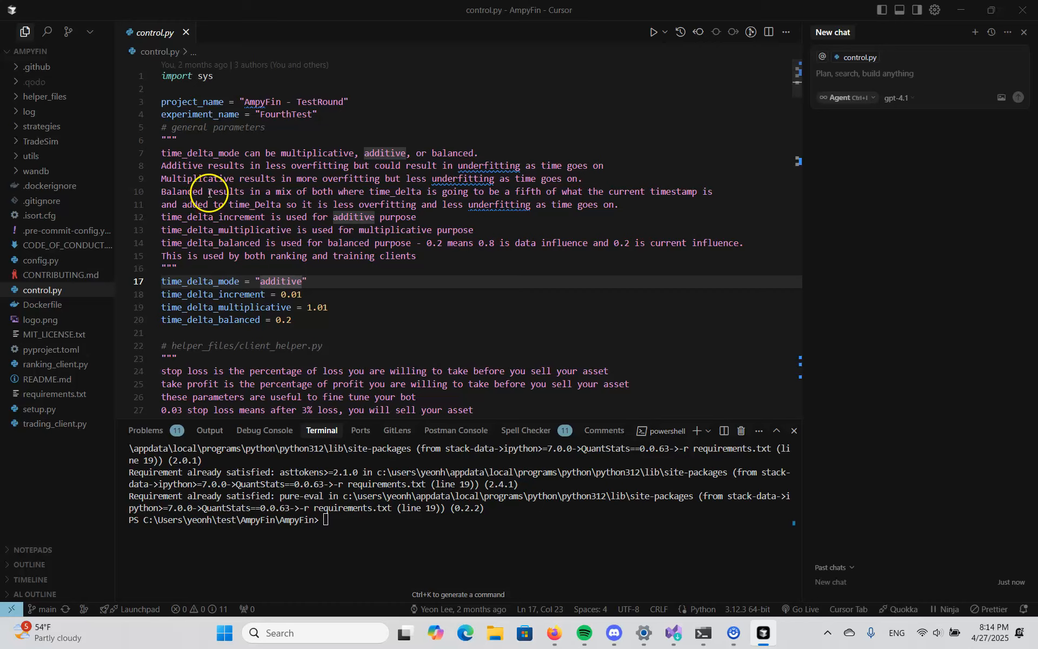
mouse_move(476, 176)
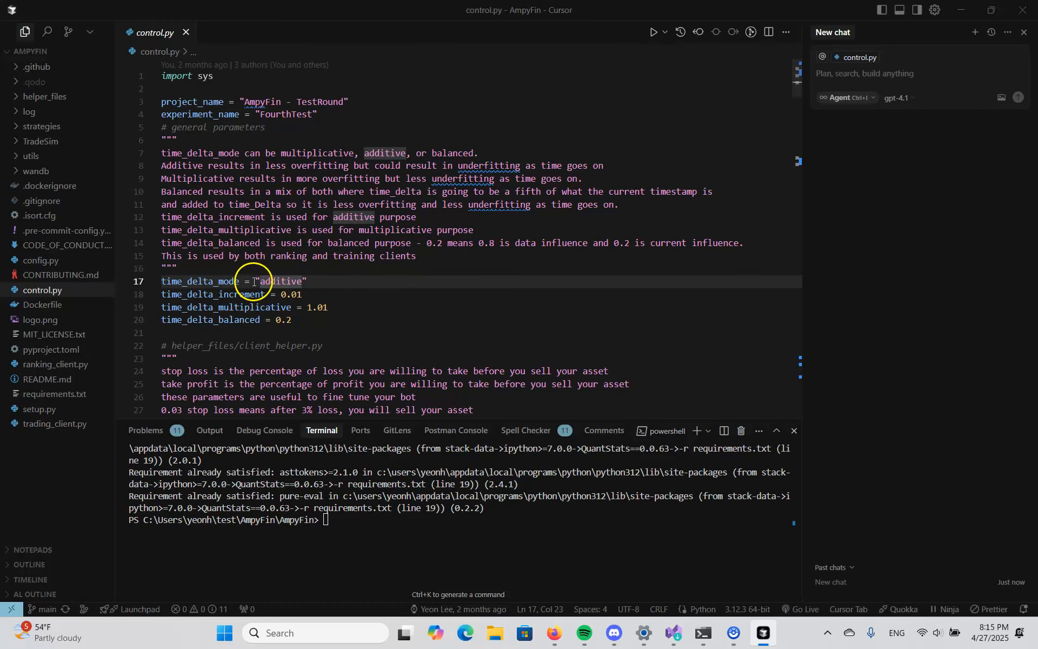
drag(258, 280, 358, 286)
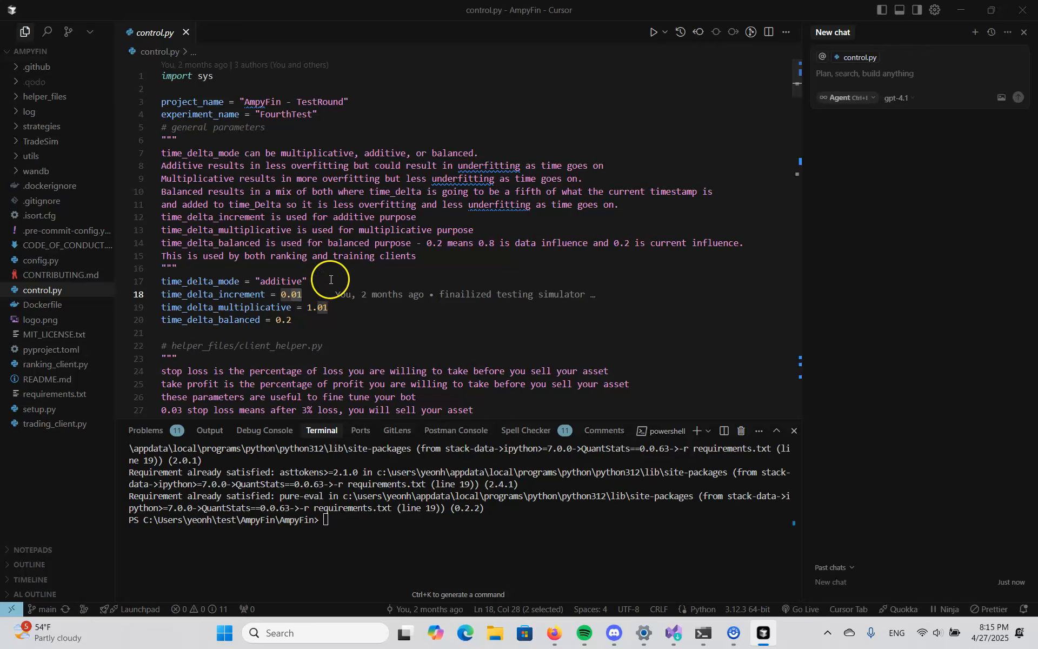
scroll(331, 280, down, 5)
click(225, 250)
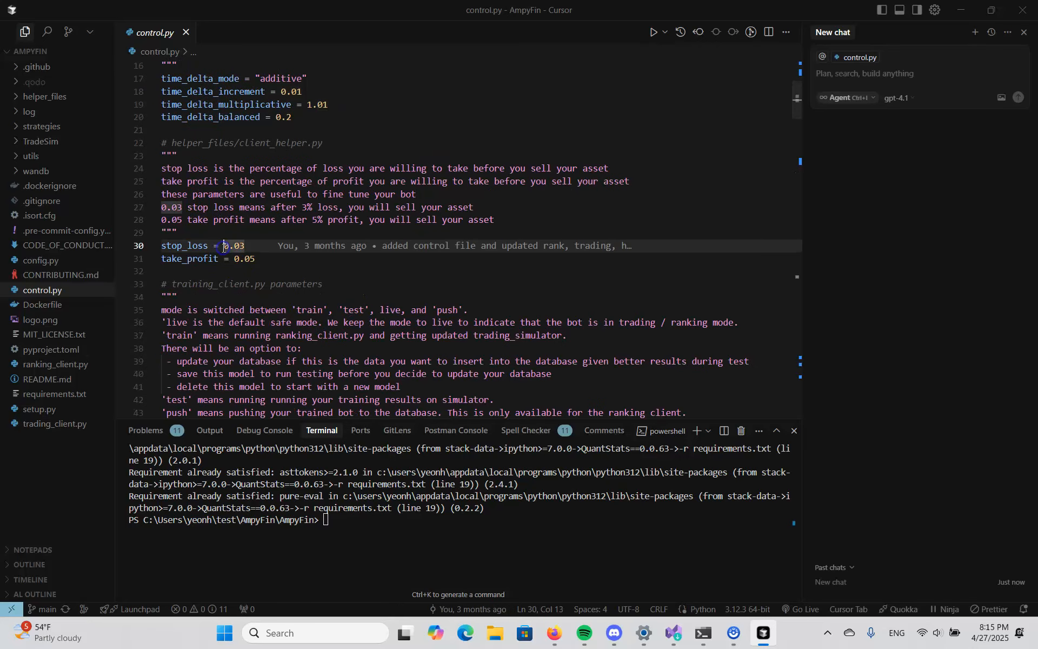
click(229, 259)
scroll(273, 277, down, 15)
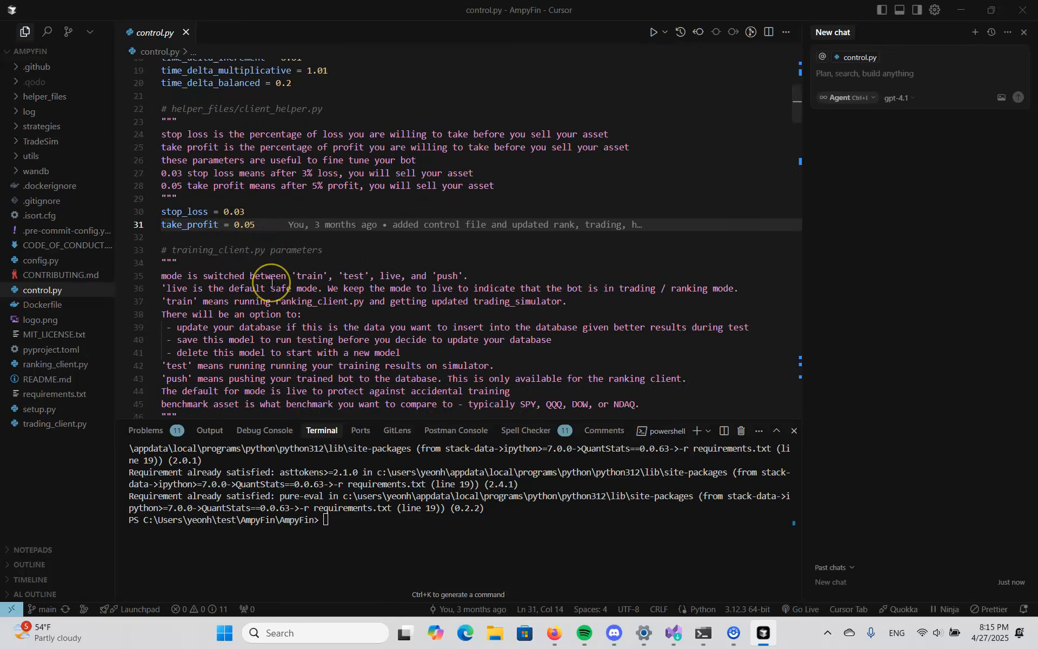
scroll(271, 282, up, 13)
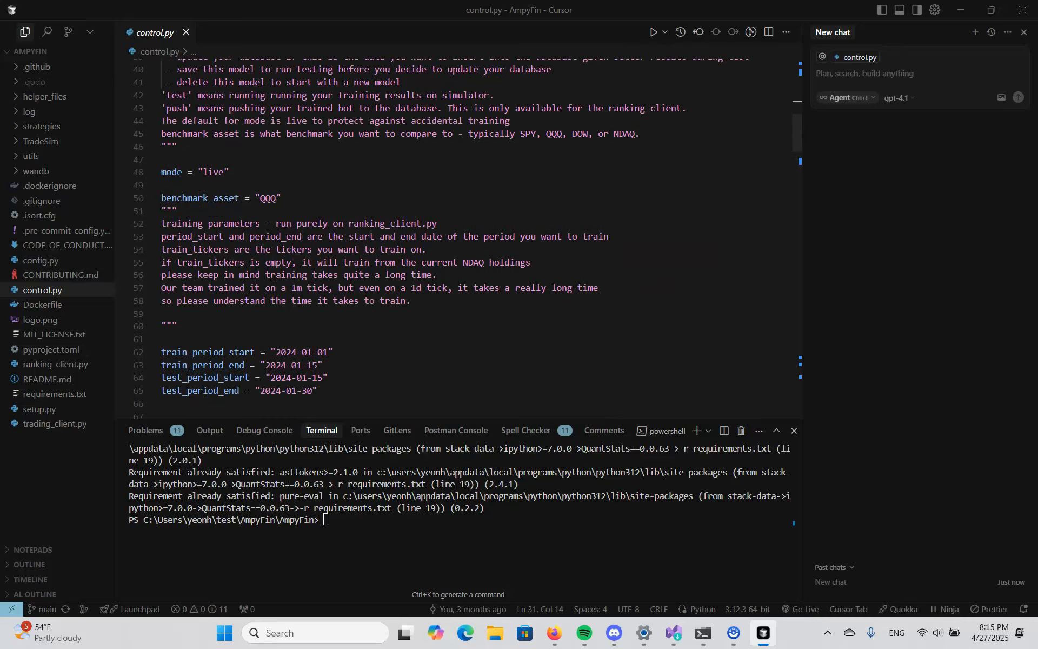
scroll(253, 271, up, 7)
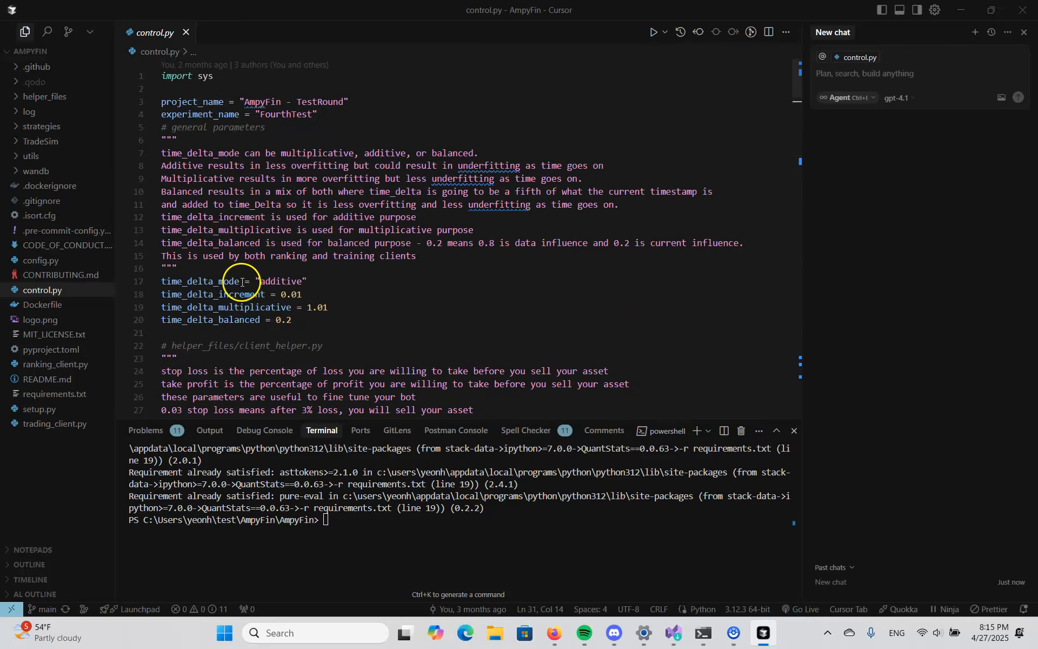
- Review the suggestion heap limit, the trading client limits and the profit and loss ratio parameters in control.py
scroll(242, 282, down, 20)
scroll(242, 281, down, 20)
scroll(240, 279, down, 18)
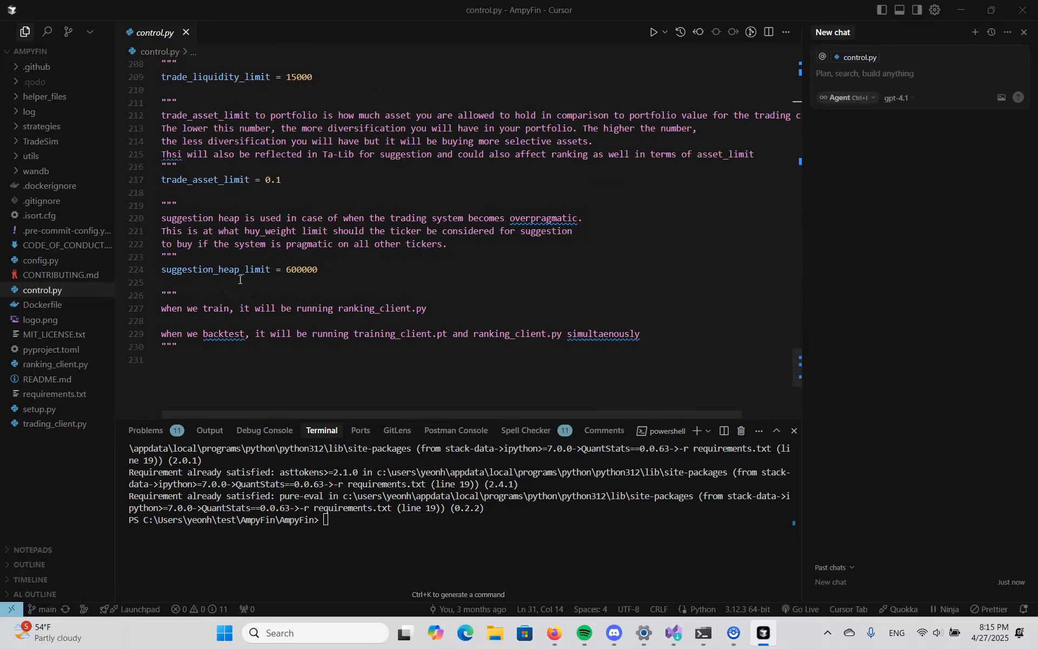
click(281, 265)
scroll(280, 273, up, 18)
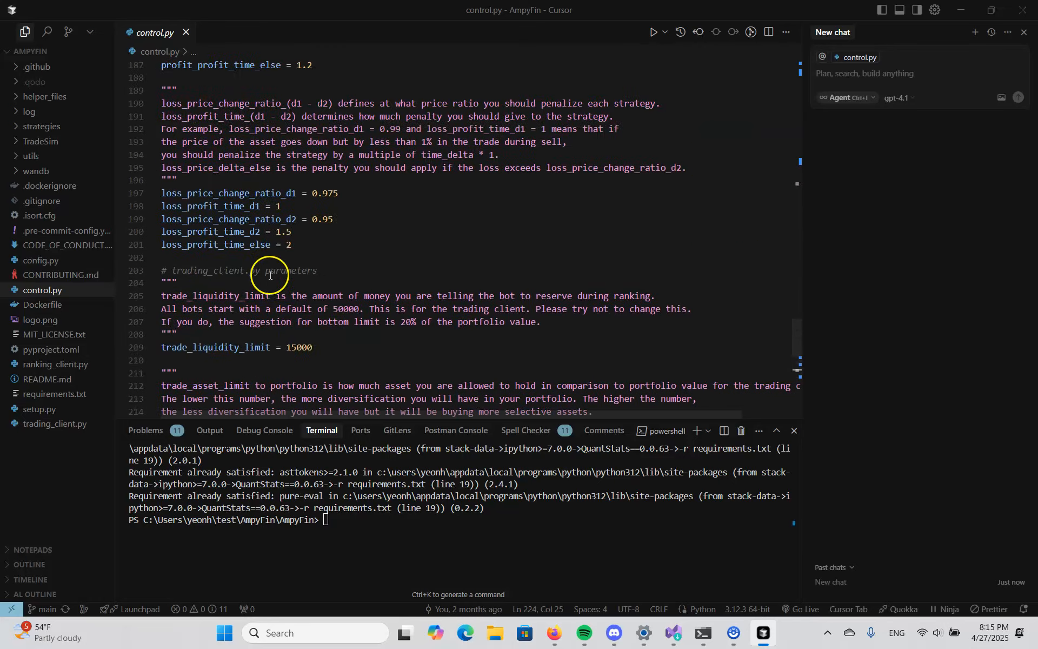
scroll(279, 283, up, 4)
scroll(248, 248, up, 10)
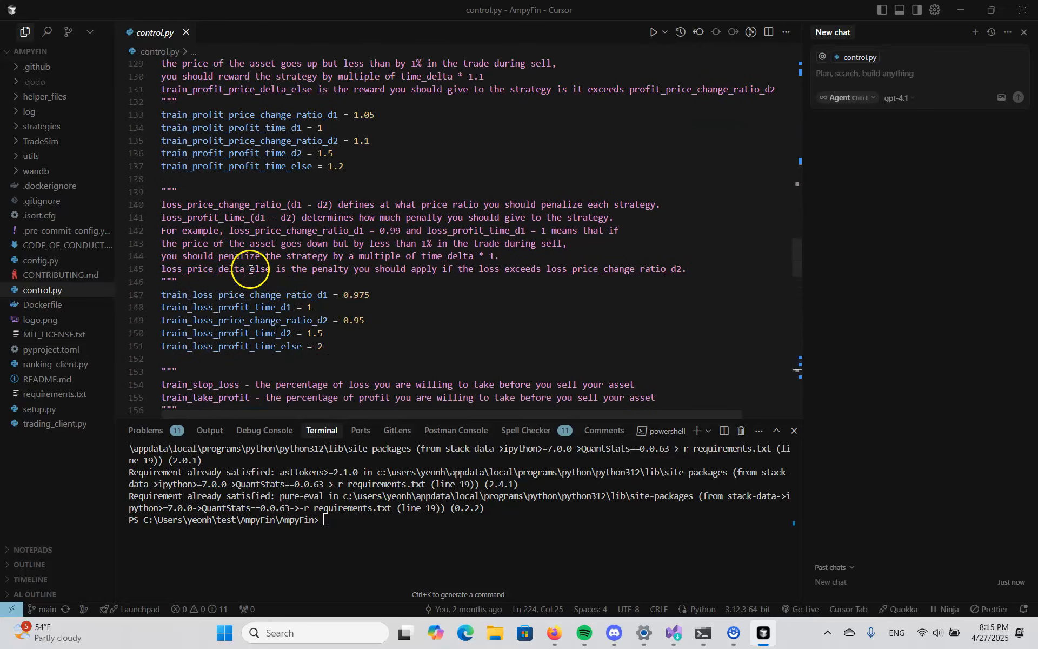
- Examine the training client's asset and liquidity limits, its time delta block and the train_tickers list in control.py
click(246, 258)
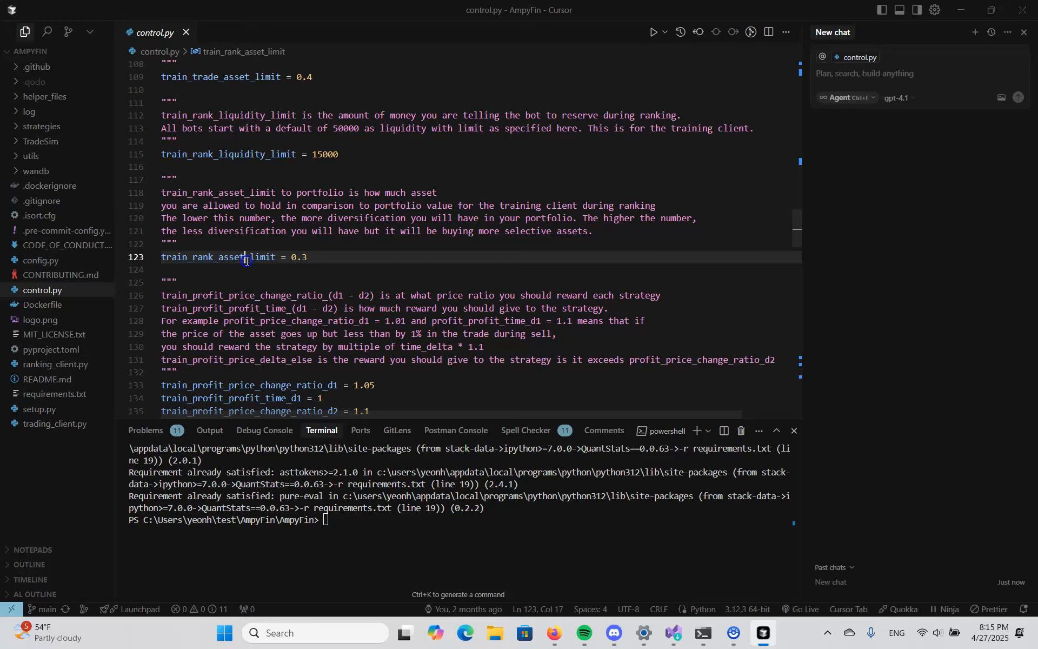
scroll(254, 254, up, 7)
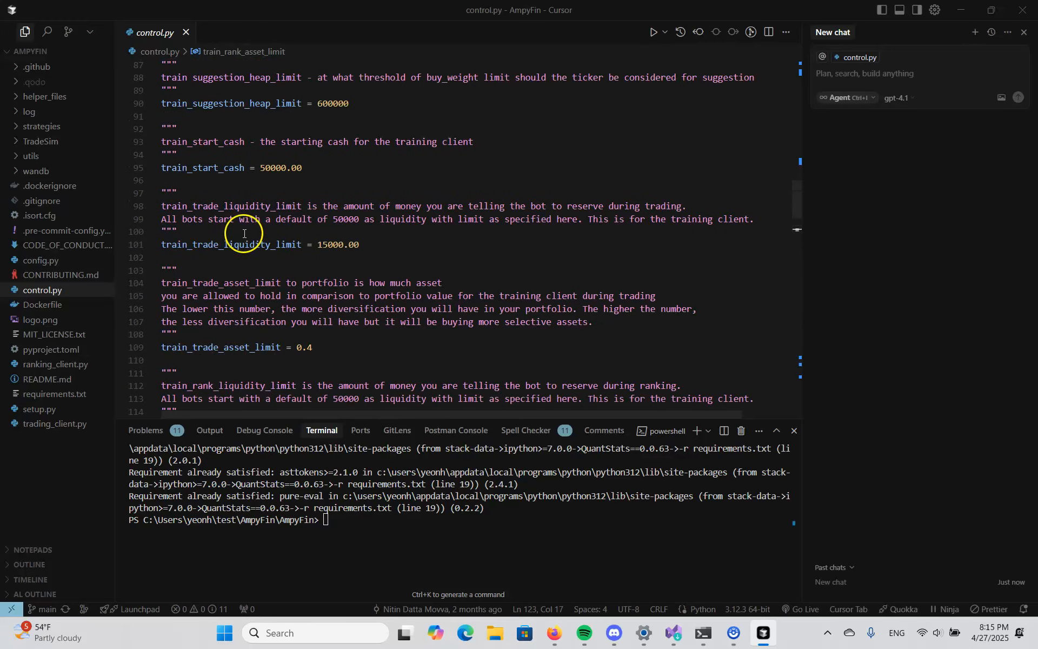
click(230, 243)
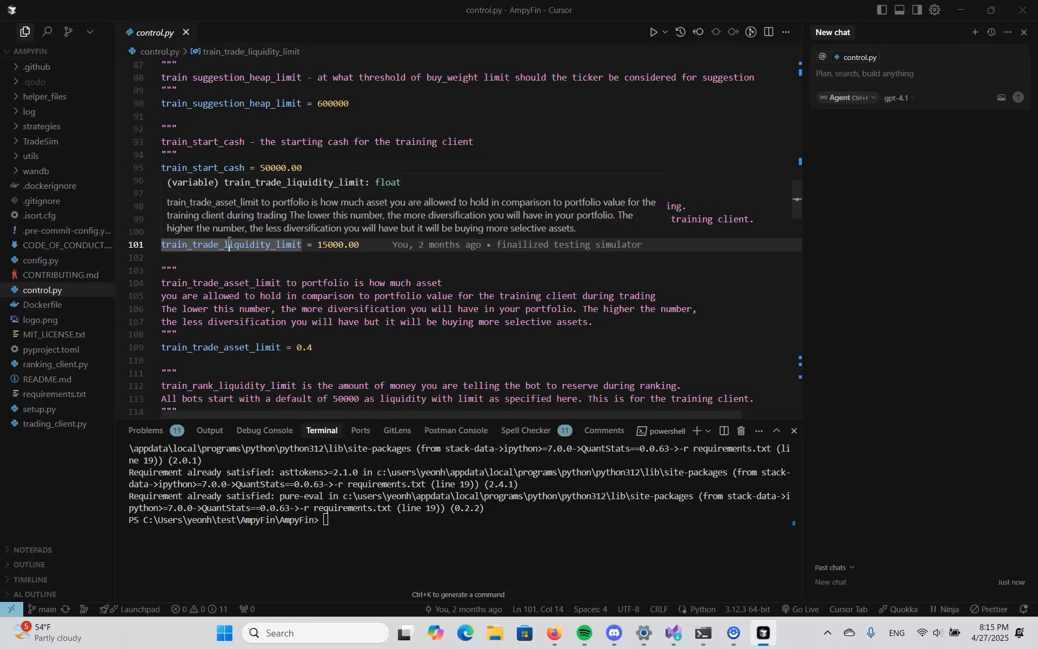
scroll(229, 242, up, 7)
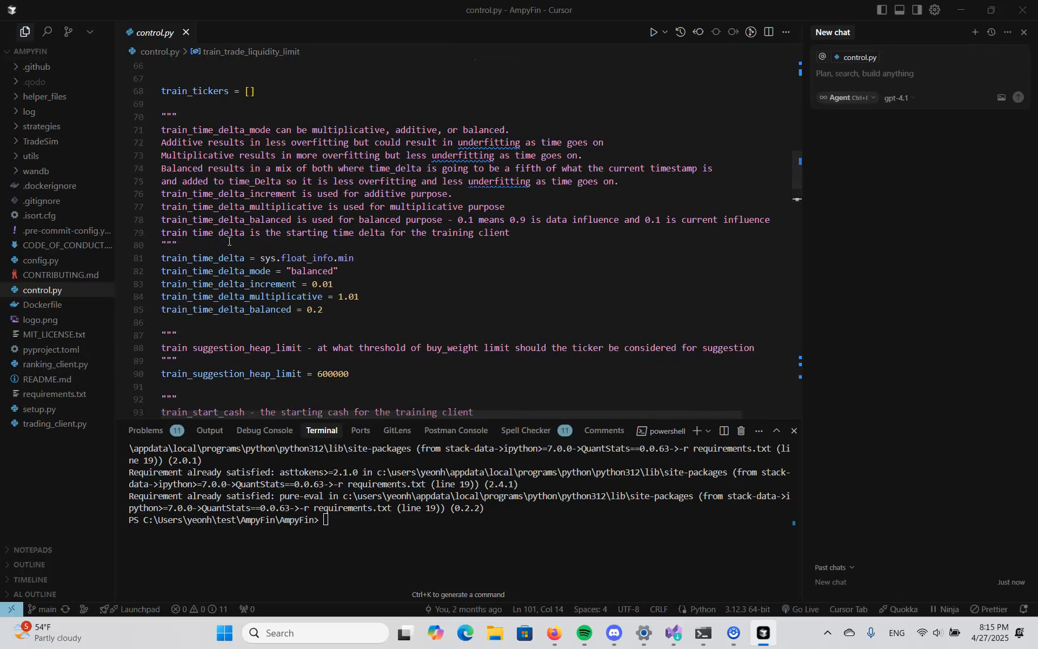
click(324, 310)
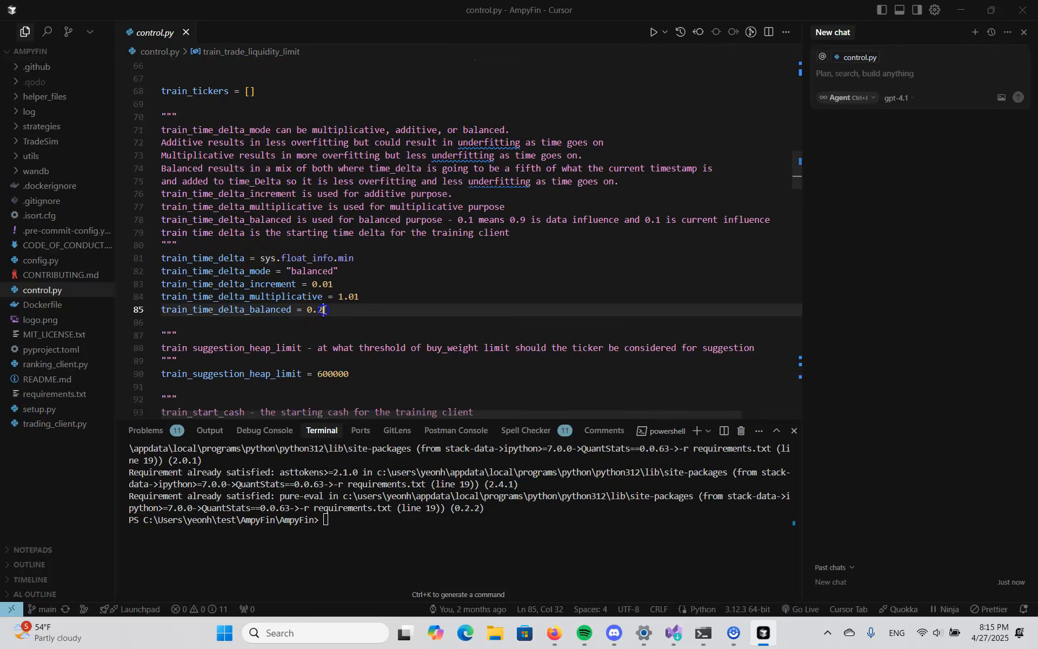
drag(324, 309, 162, 259)
scroll(269, 242, up, 3)
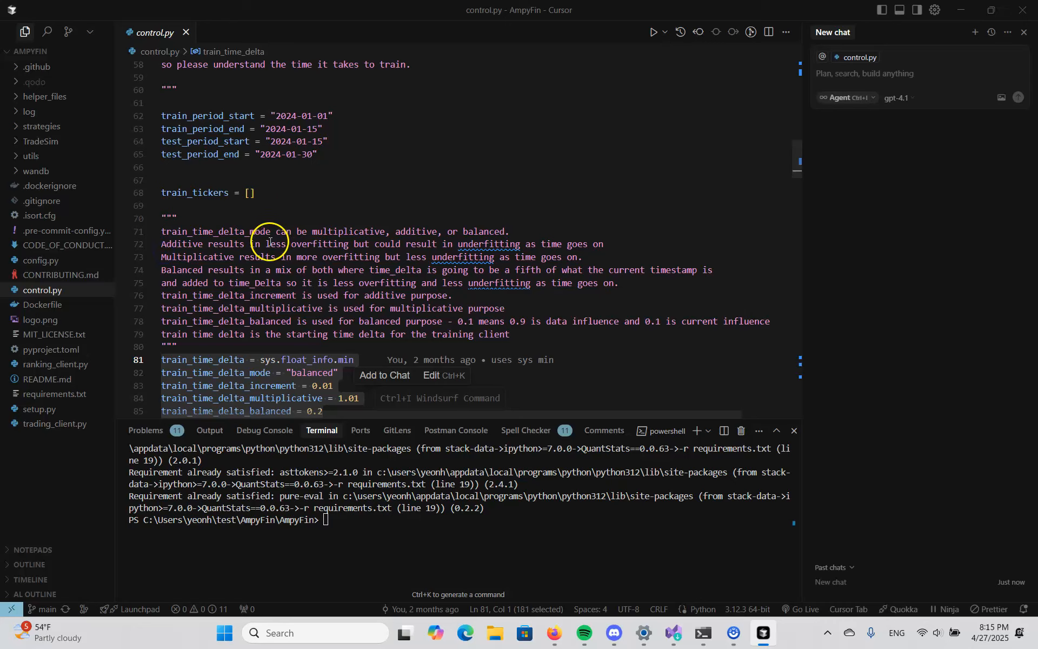
click(250, 194)
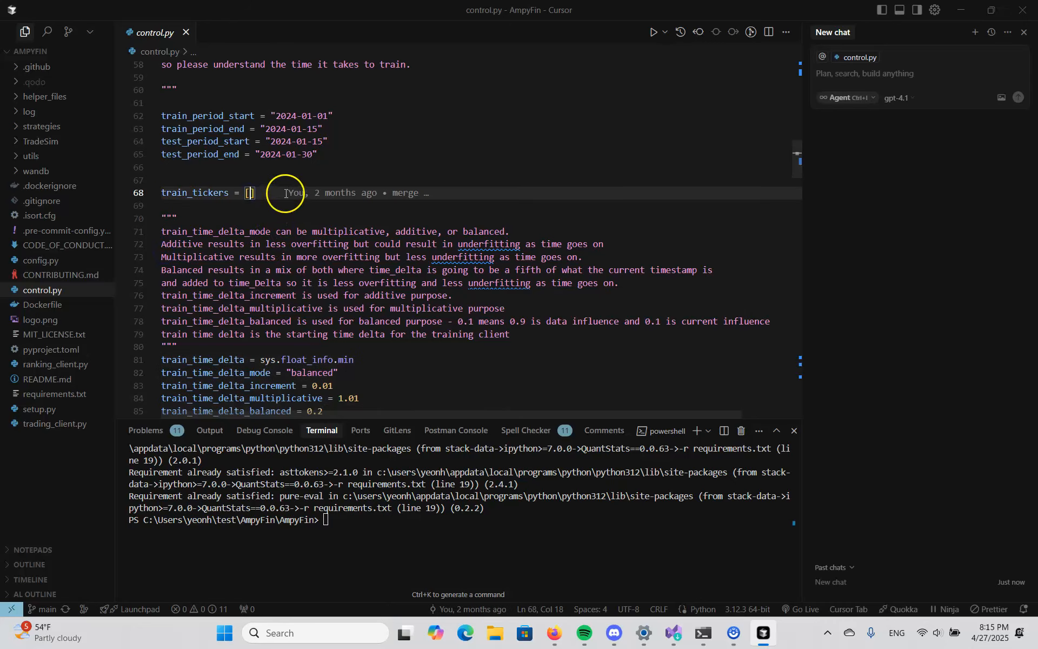
drag(261, 193, 160, 195)
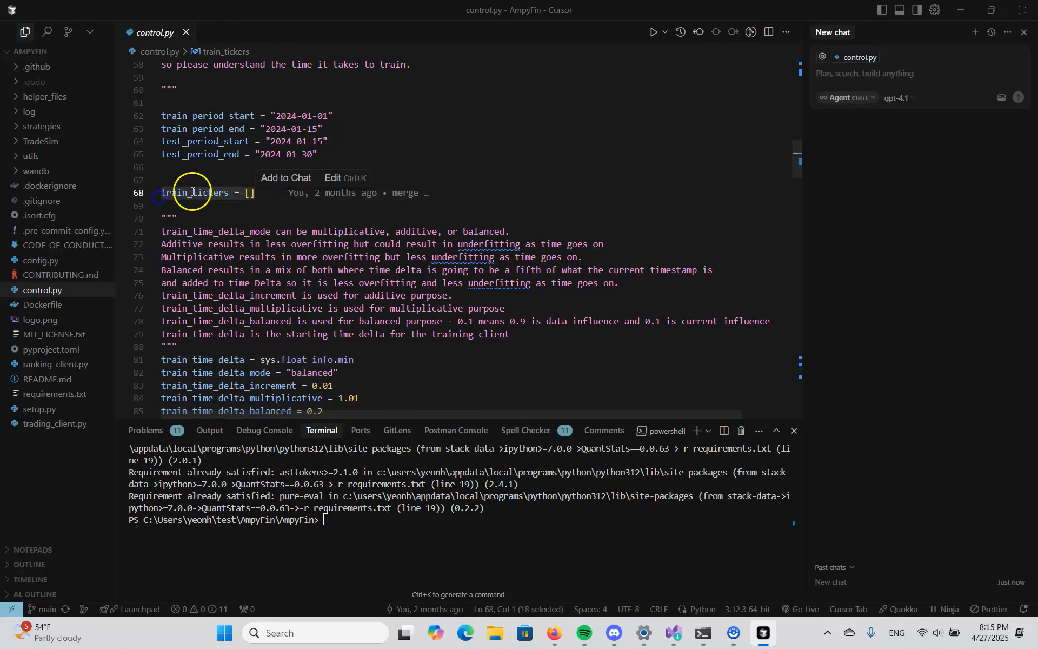
click(250, 193)
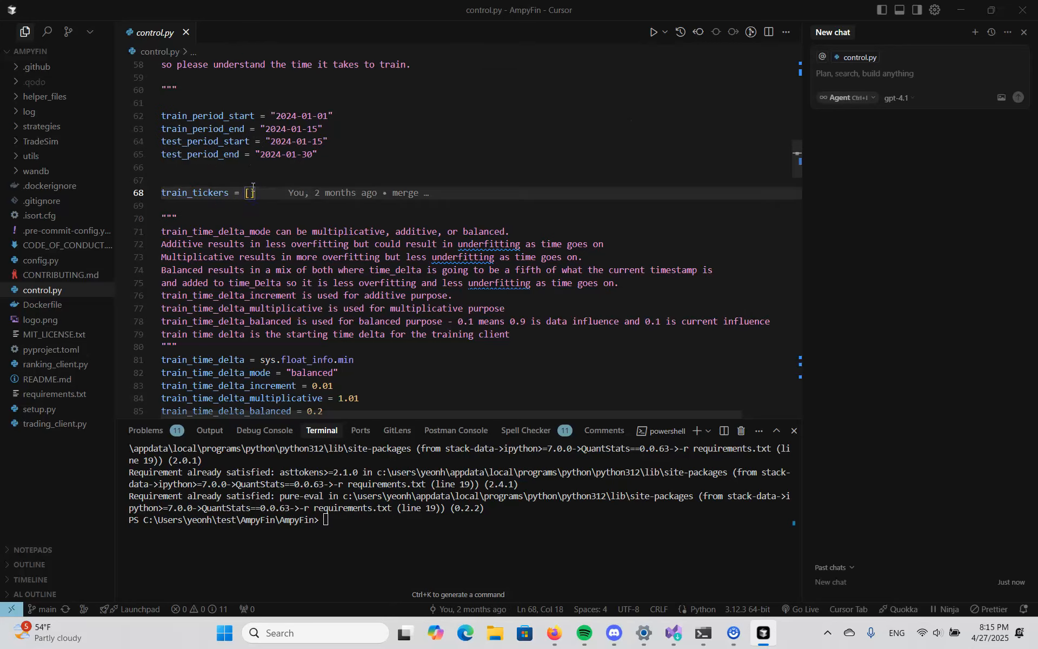
drag(253, 193, 156, 190)
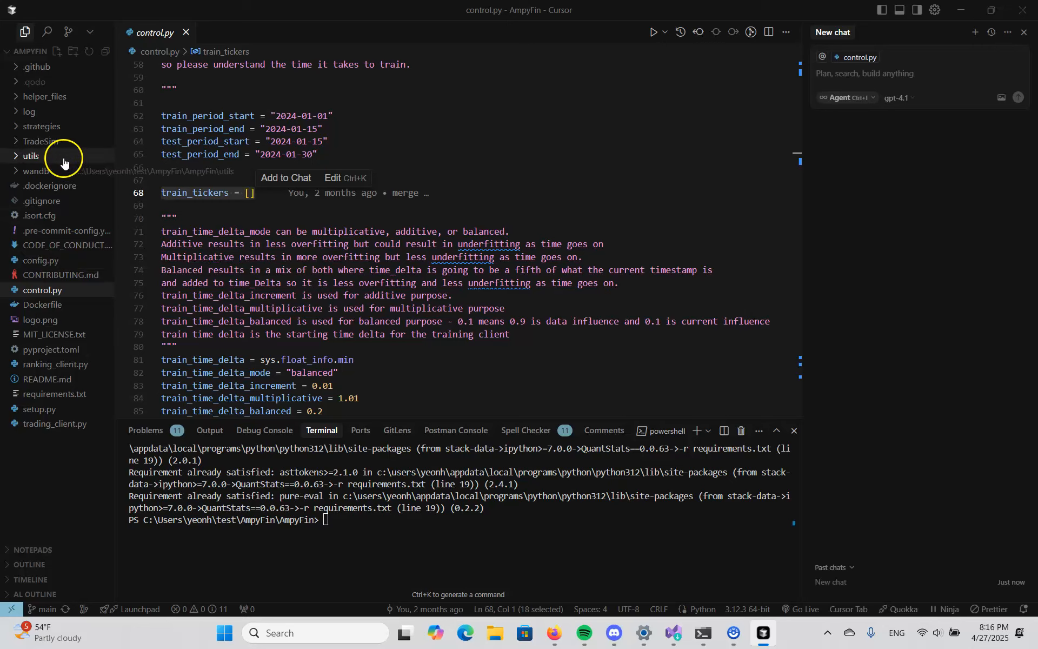
- Expand the TradeSim folder and open training.py and push.py
click(45, 141)
click(51, 231)
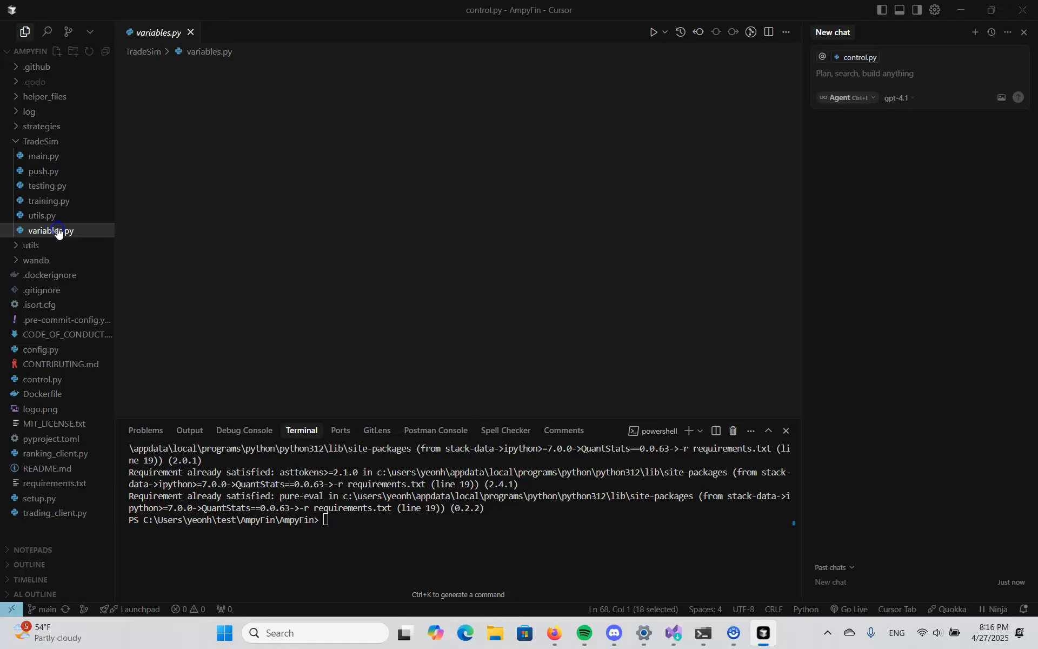
double_click(50, 200)
click(64, 171)
click(61, 186)
click(60, 170)
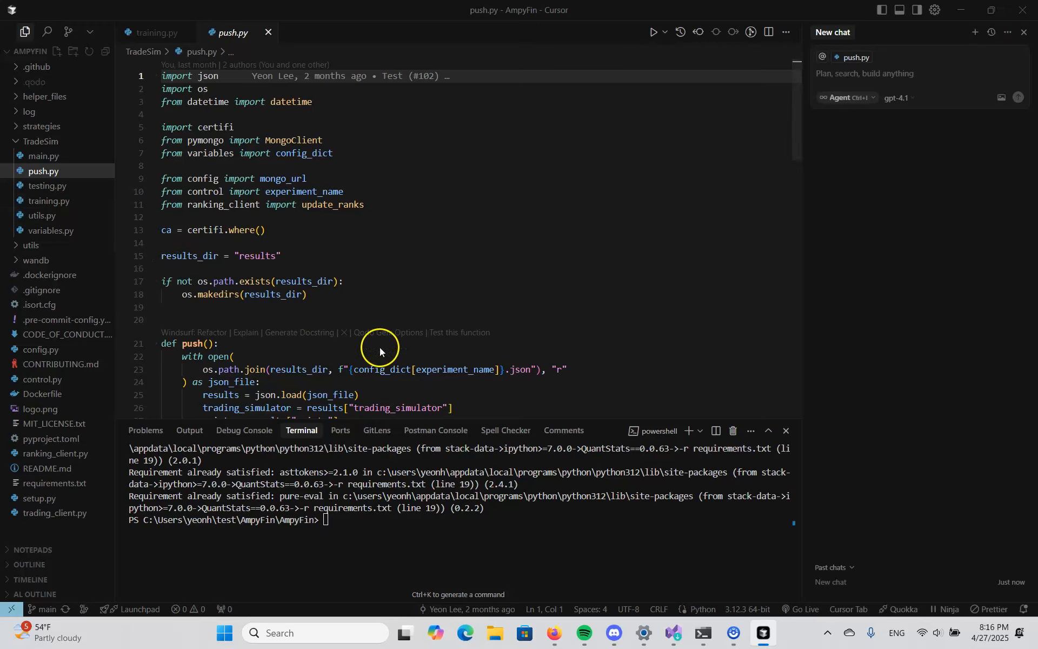
- Review the push function in push.py, from loading the results file to updating the database ranks
scroll(466, 414, down, 2)
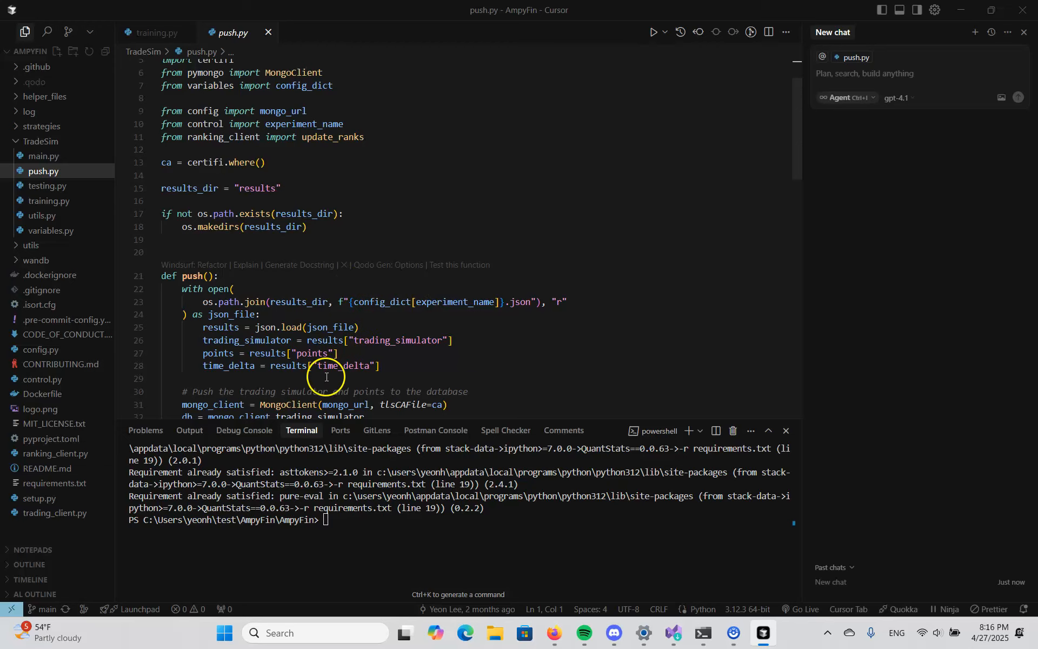
scroll(280, 405, down, 20)
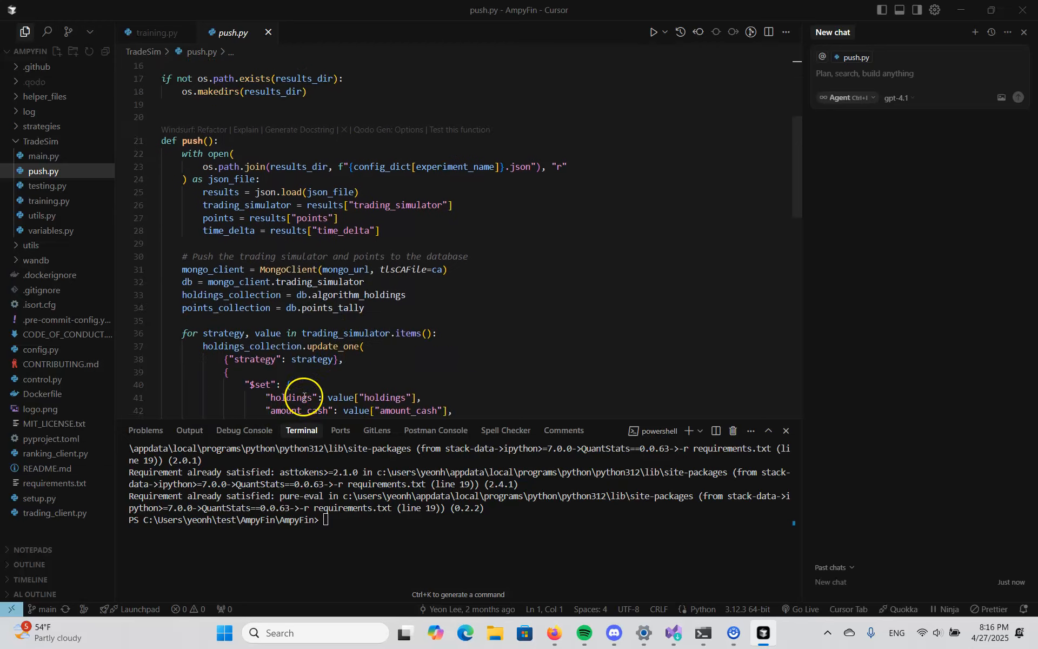
scroll(318, 391, up, 5)
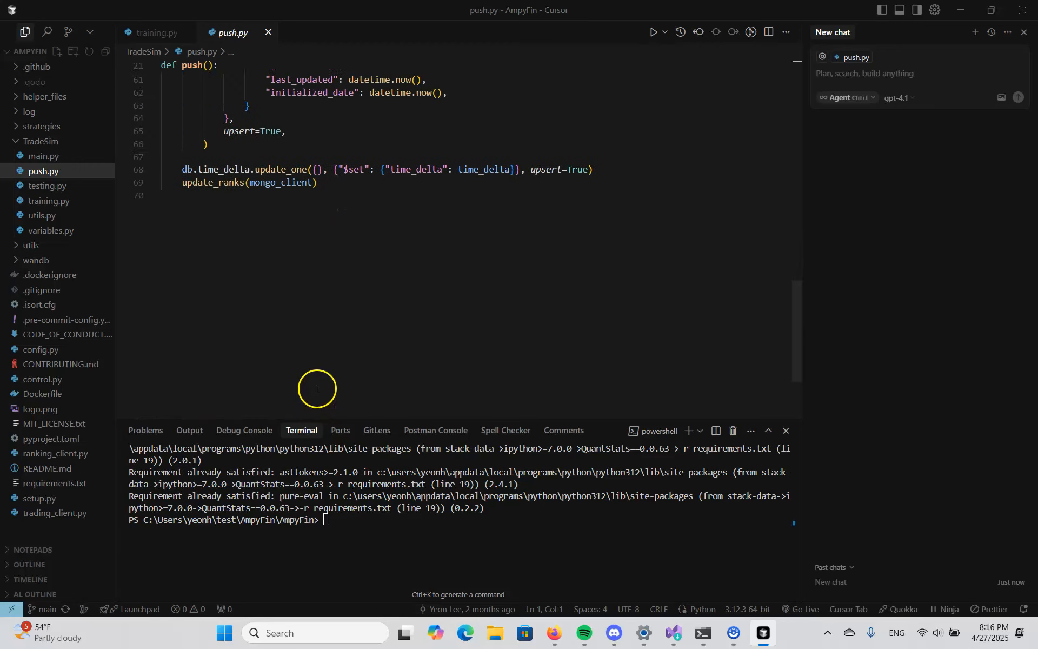
drag(342, 361, 162, 215)
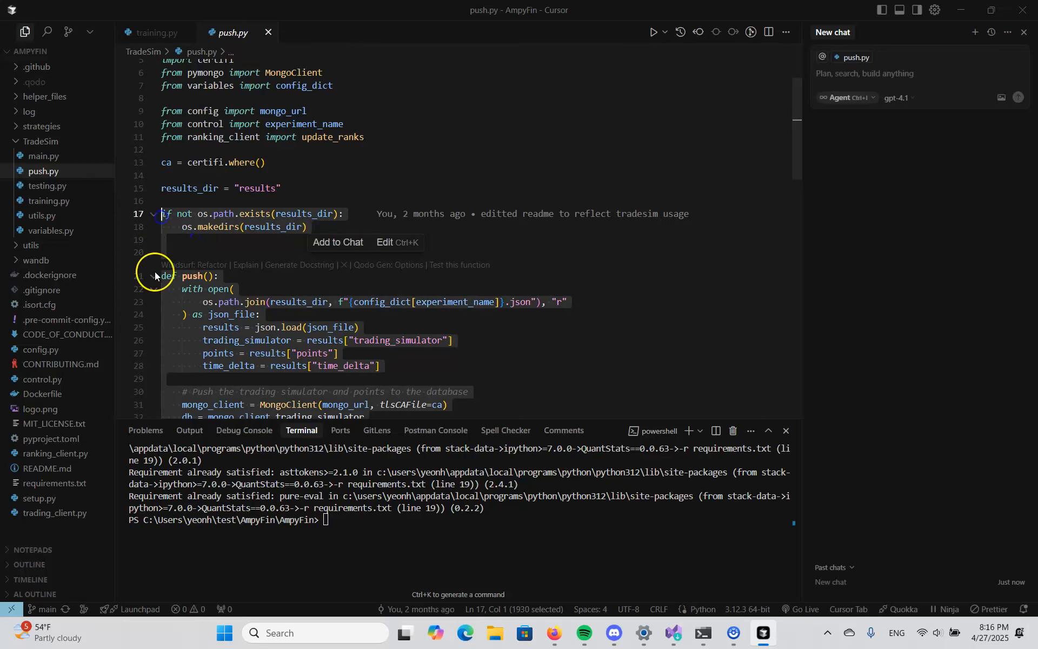
- Return to control.py and examine the train, test, live and push options of the mode setting
click(43, 379)
scroll(273, 373, down, 4)
scroll(276, 339, up, 5)
scroll(276, 339, down, 5)
scroll(287, 341, up, 20)
scroll(302, 324, down, 13)
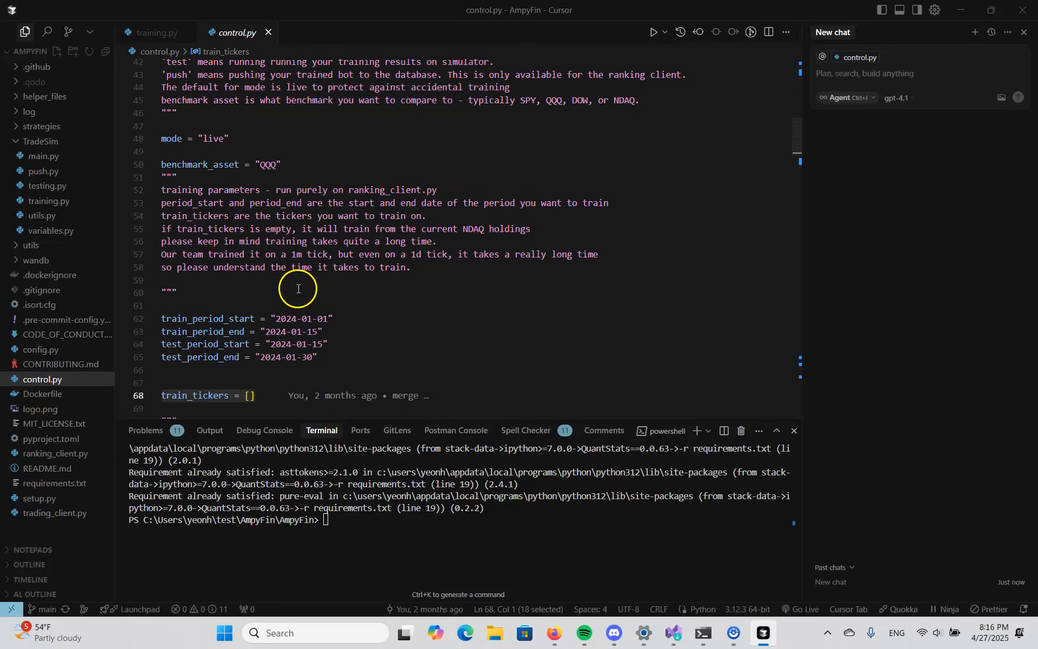
scroll(232, 163, up, 3)
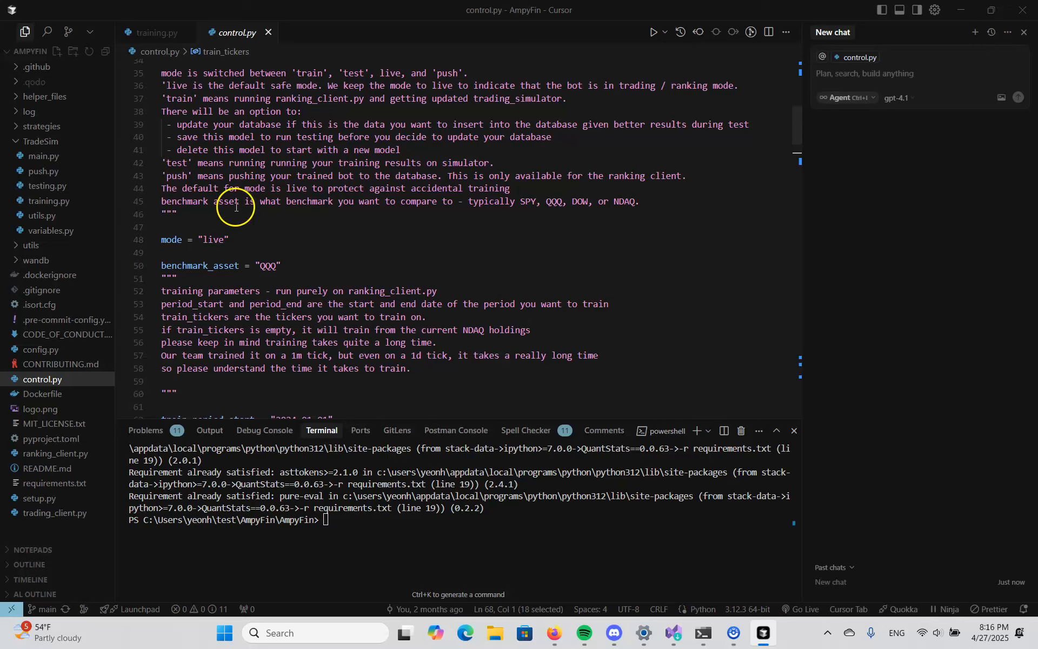
click(224, 238)
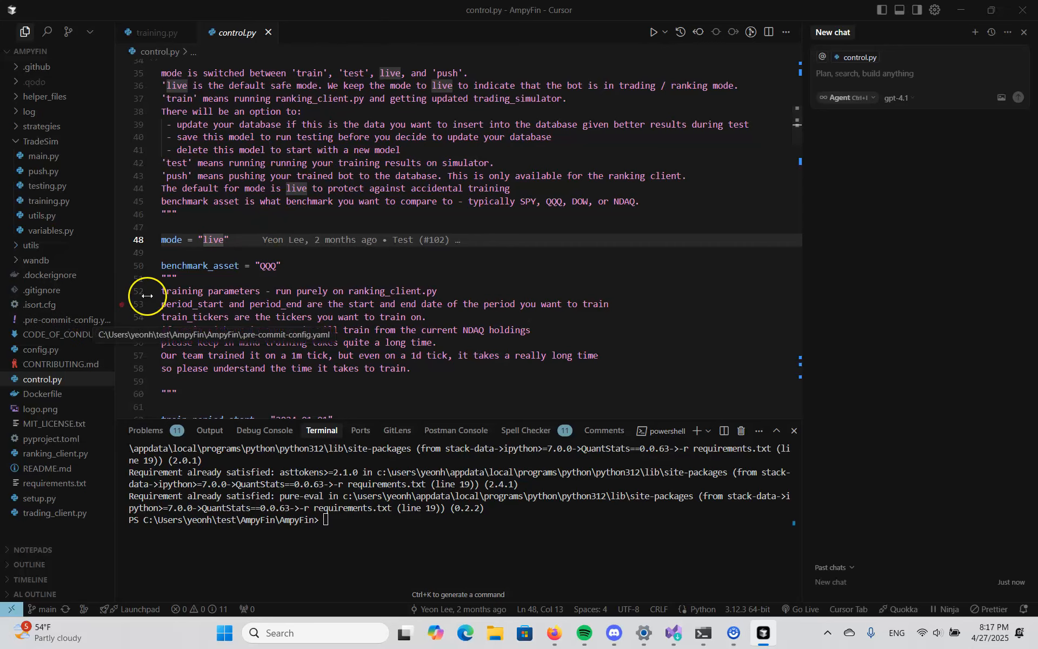
- Examine the start and end dates of the training and test periods in control.py
scroll(318, 260, down, 1)
scroll(318, 260, down, 2)
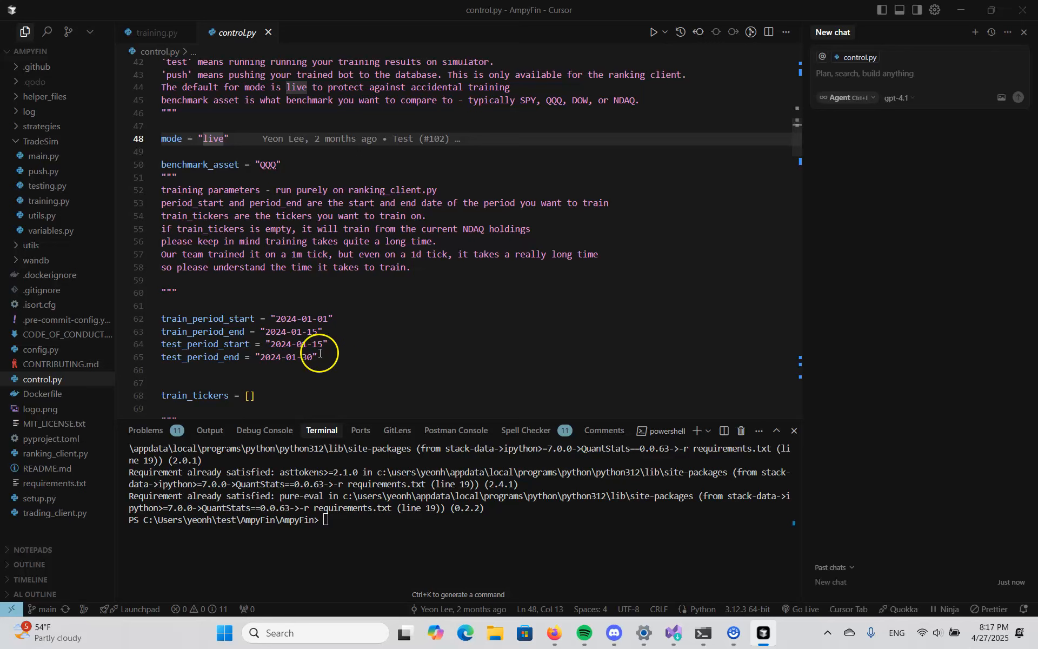
drag(333, 358, 162, 318)
scroll(429, 227, up, 1)
scroll(429, 226, up, 4)
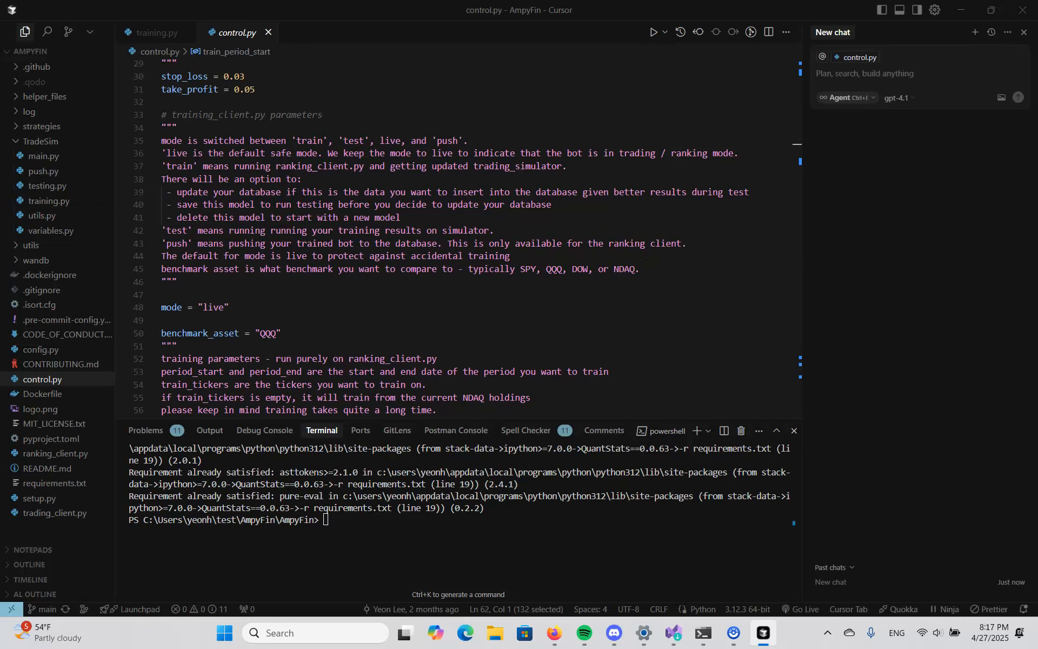
- Open two additional PowerShell terminals in the AmpyFin project folder
key(alt+Tab)
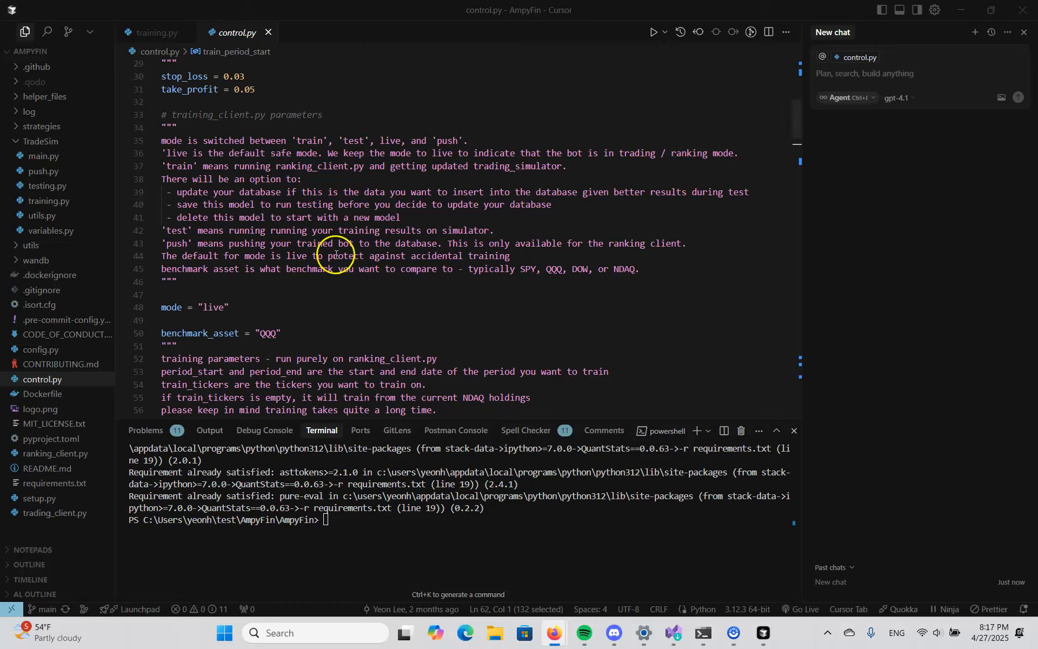
click(697, 431)
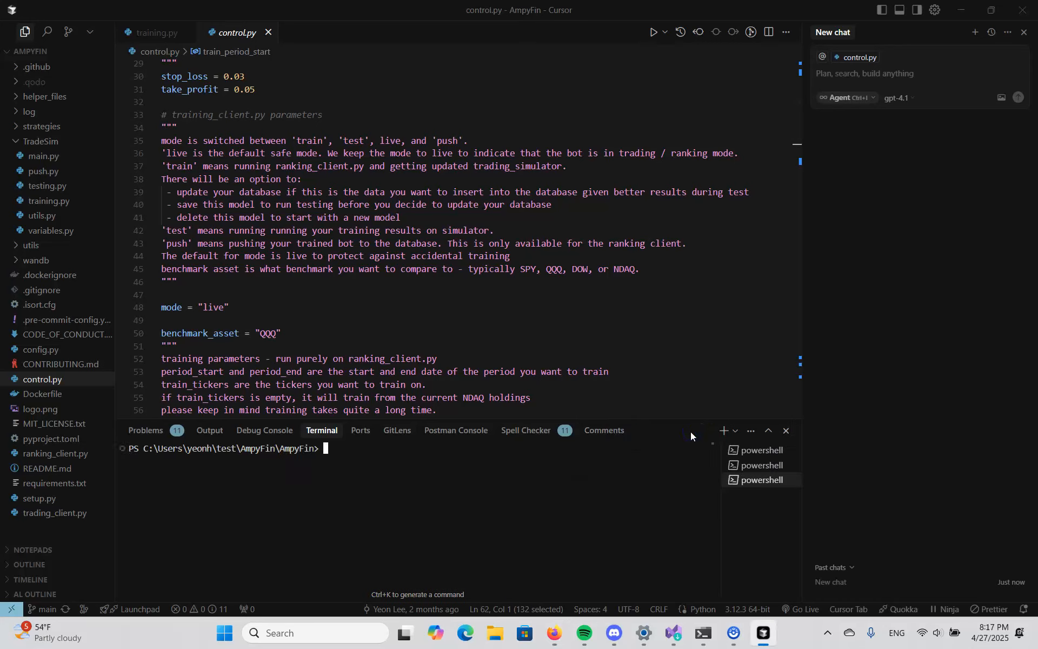
double_click(348, 453)
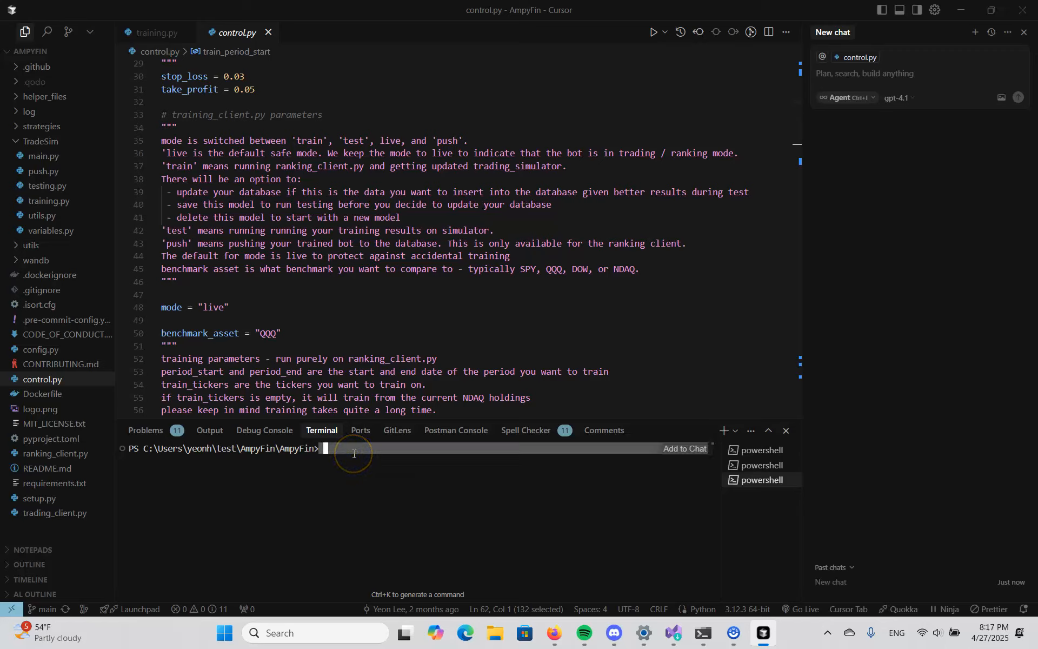
- Enter the command python trading_client.py in the third terminal and python ranking_client.py in the second, leaving both unexecuted
text(python tra)
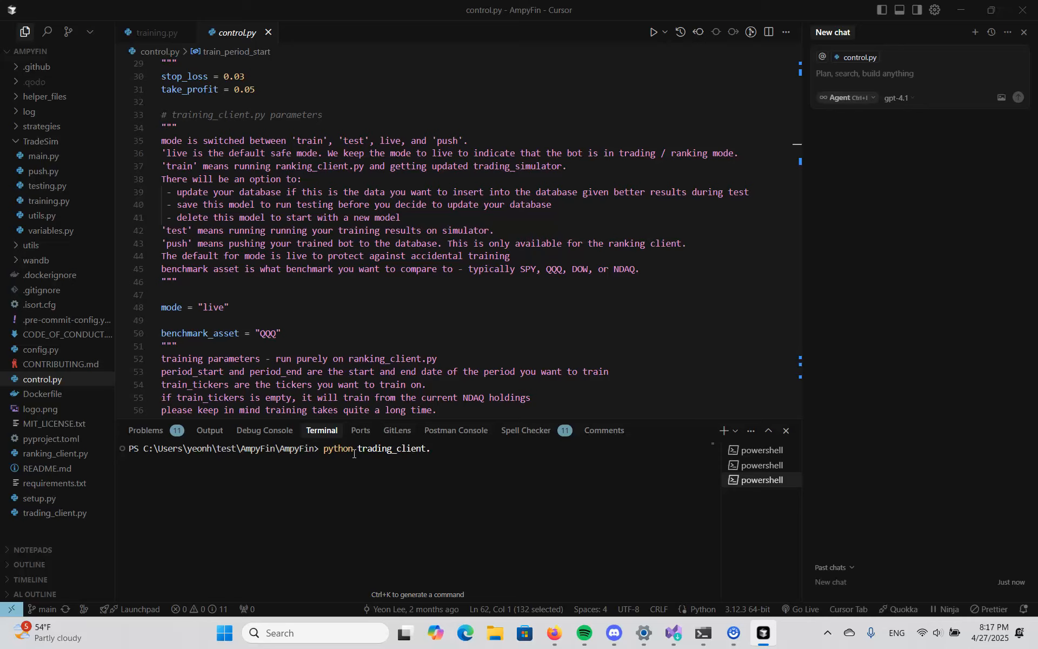
click(742, 465)
click(497, 467)
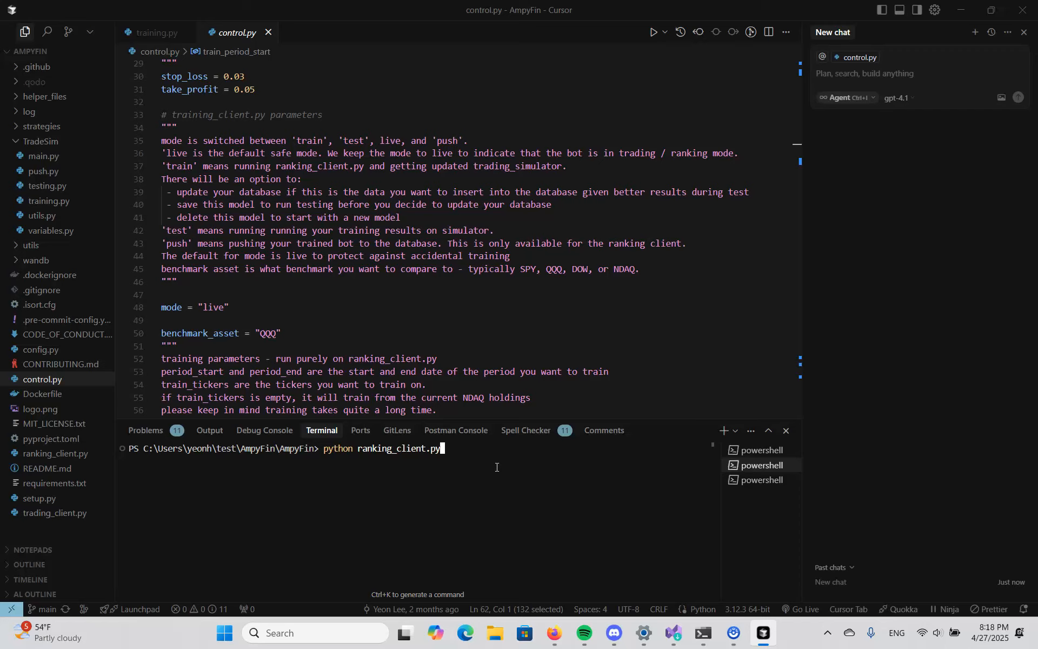
key(alt+Tab)
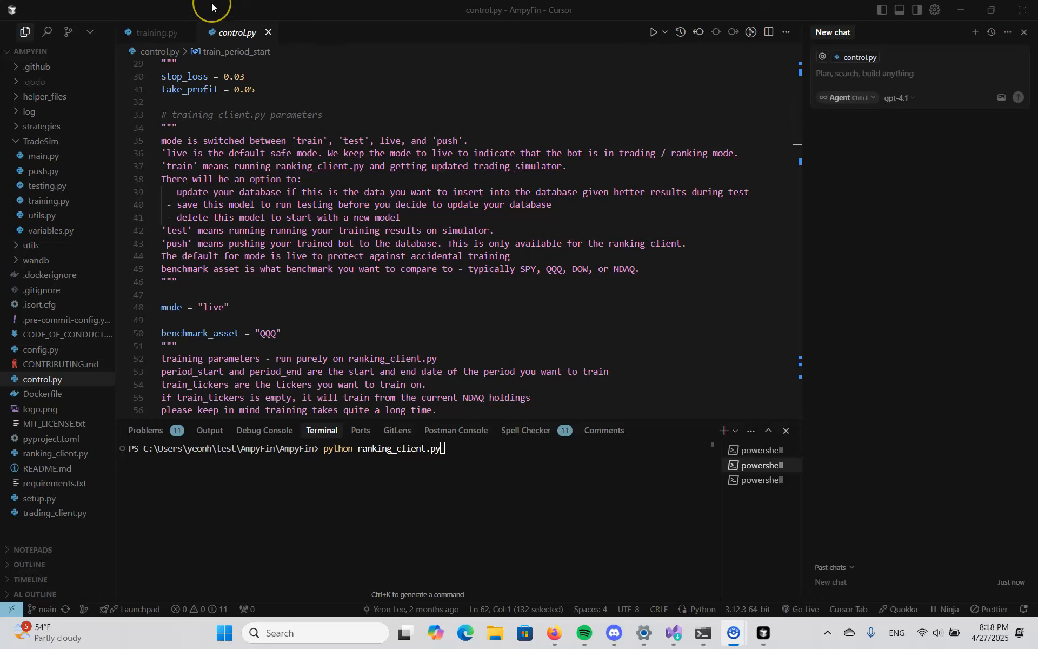
mouse_move(212, 4)
mouse_down()
mouse_move(210, 41)
mouse_move(225, 45)
mouse_move(228, 1)
mouse_up()
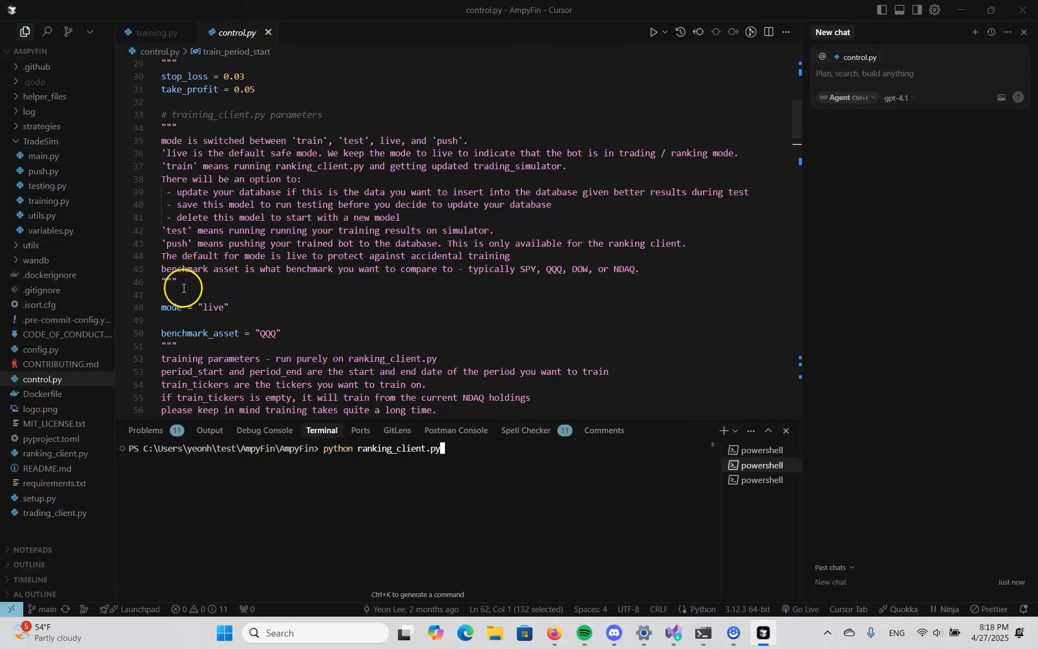
- Look at the contents of the log and strategies folders, and collapse the strategies and TradeSim folders in the project tree
click(31, 128)
click(30, 128)
click(25, 110)
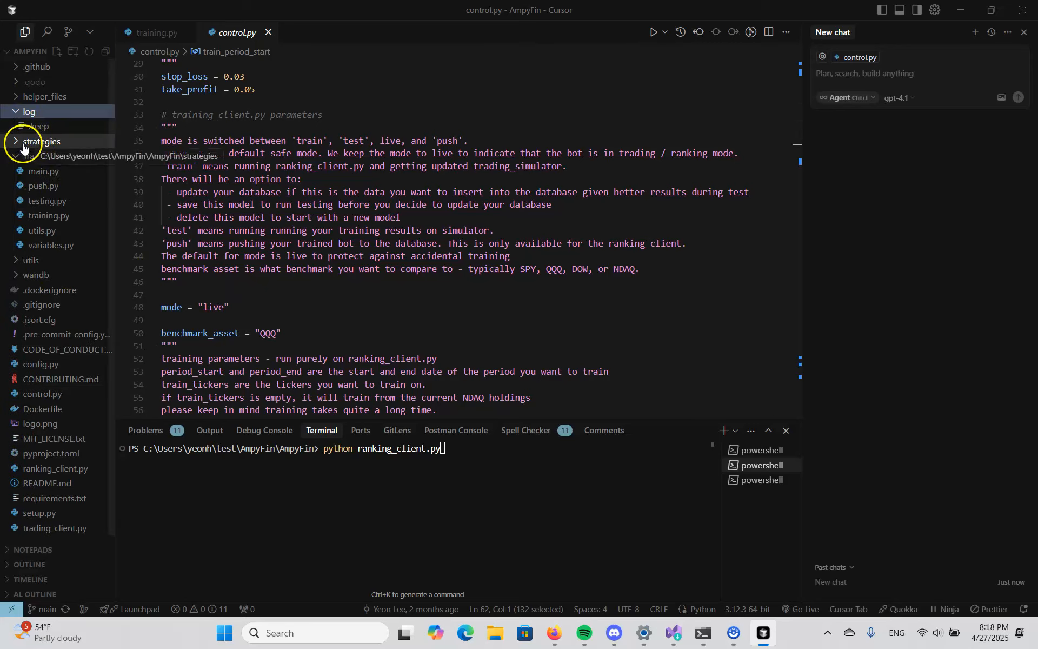
click(15, 141)
click(15, 142)
click(16, 145)
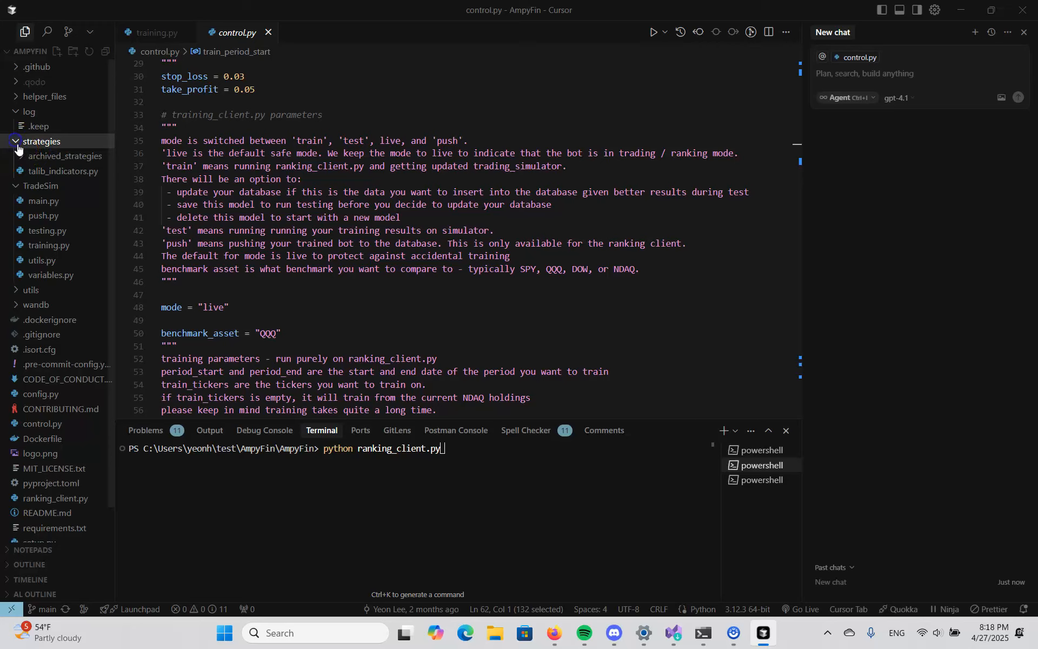
click(16, 145)
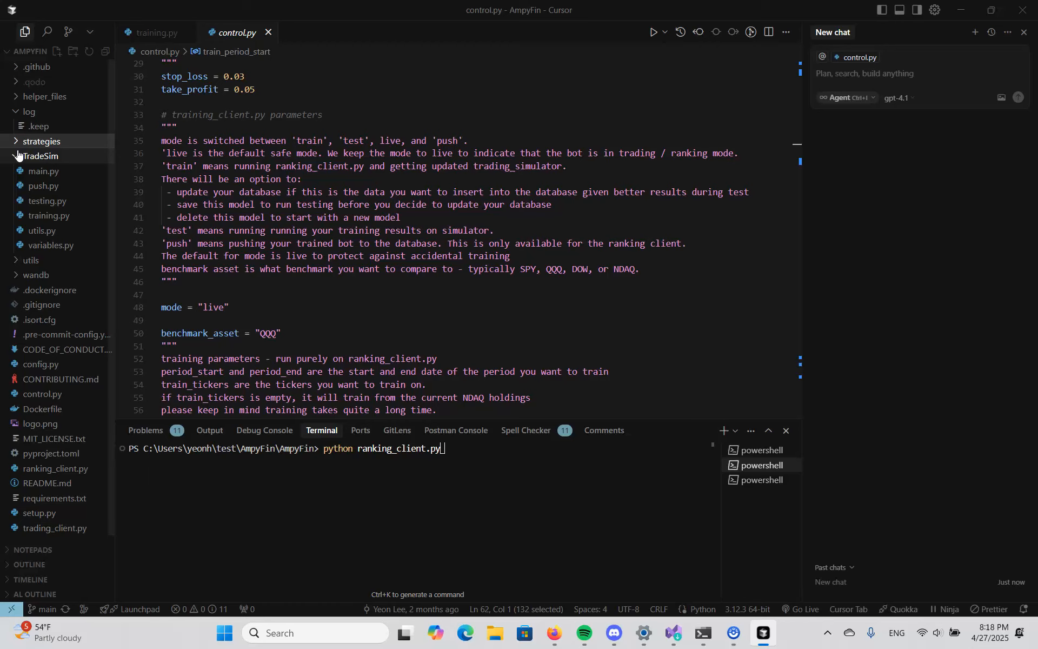
click(18, 155)
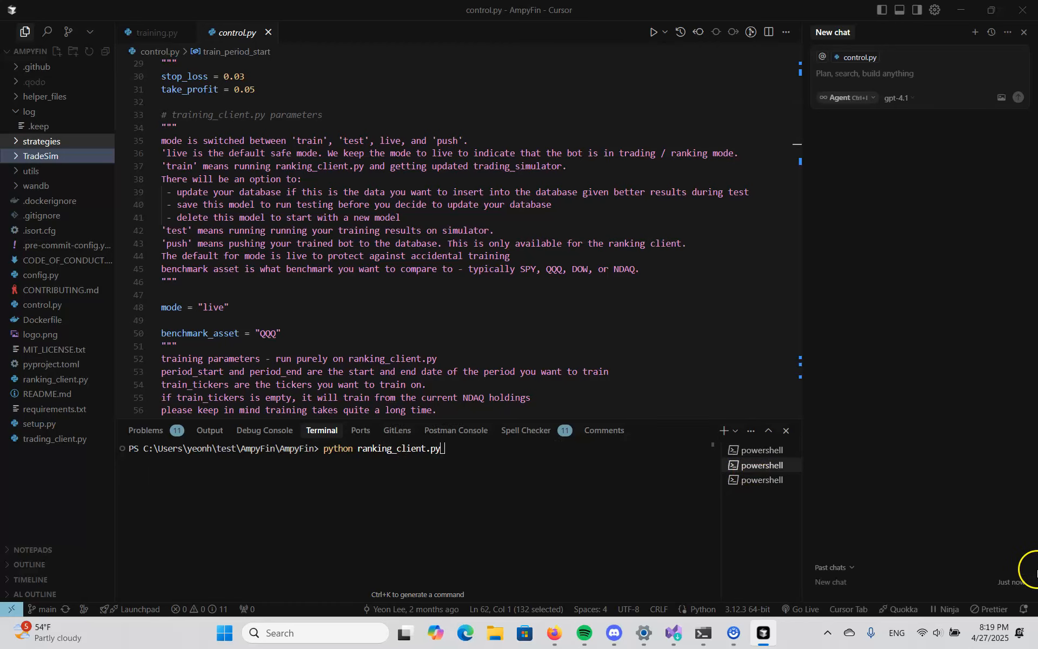
double_click(365, 466)
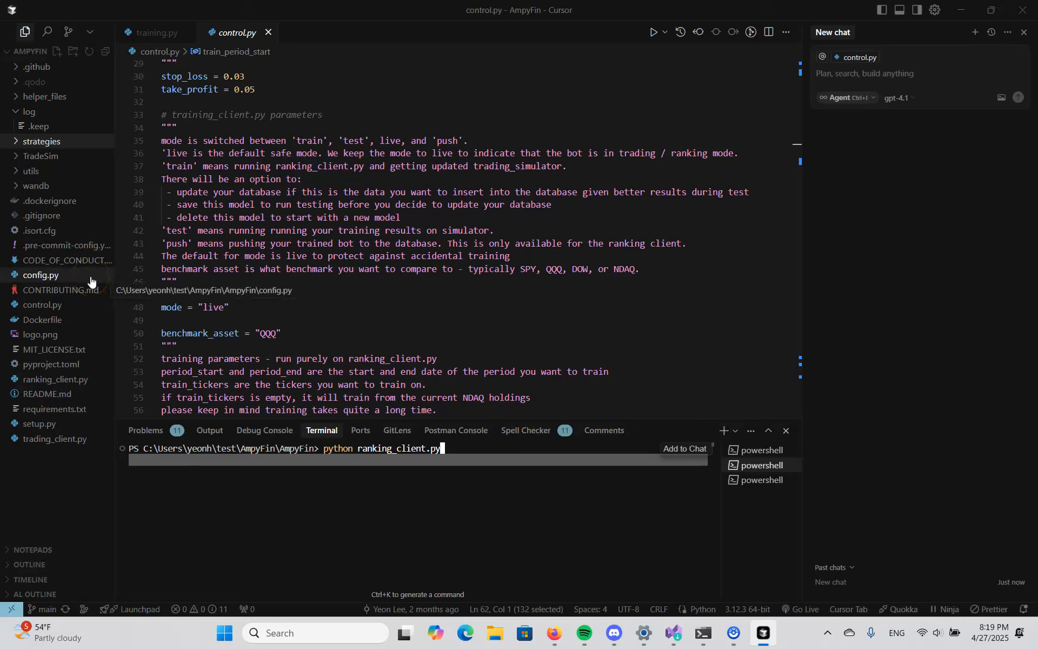
click(156, 236)
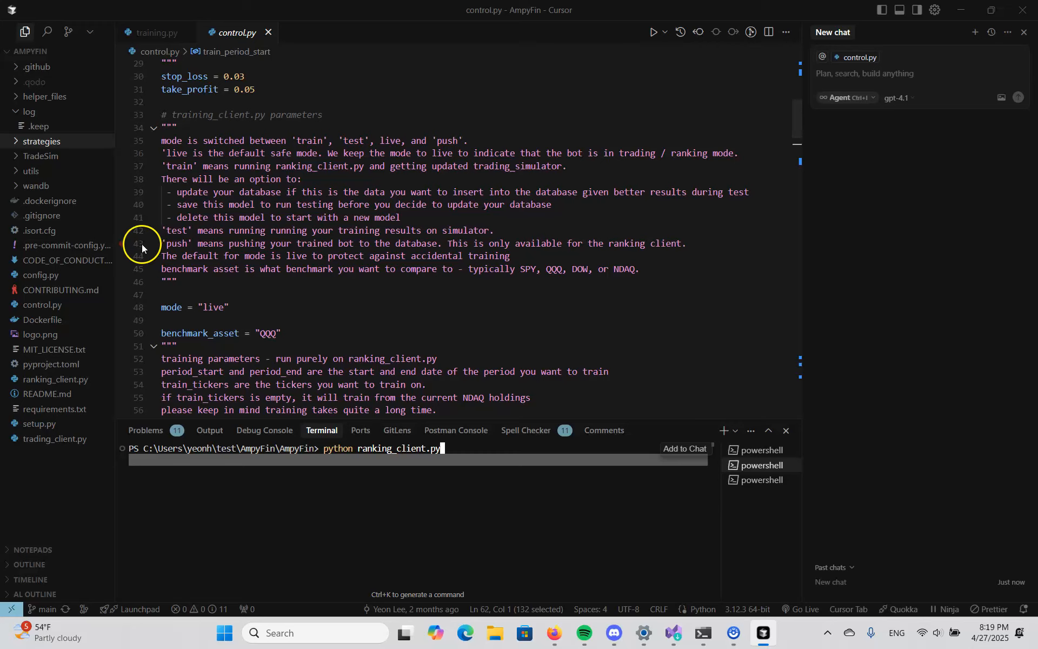